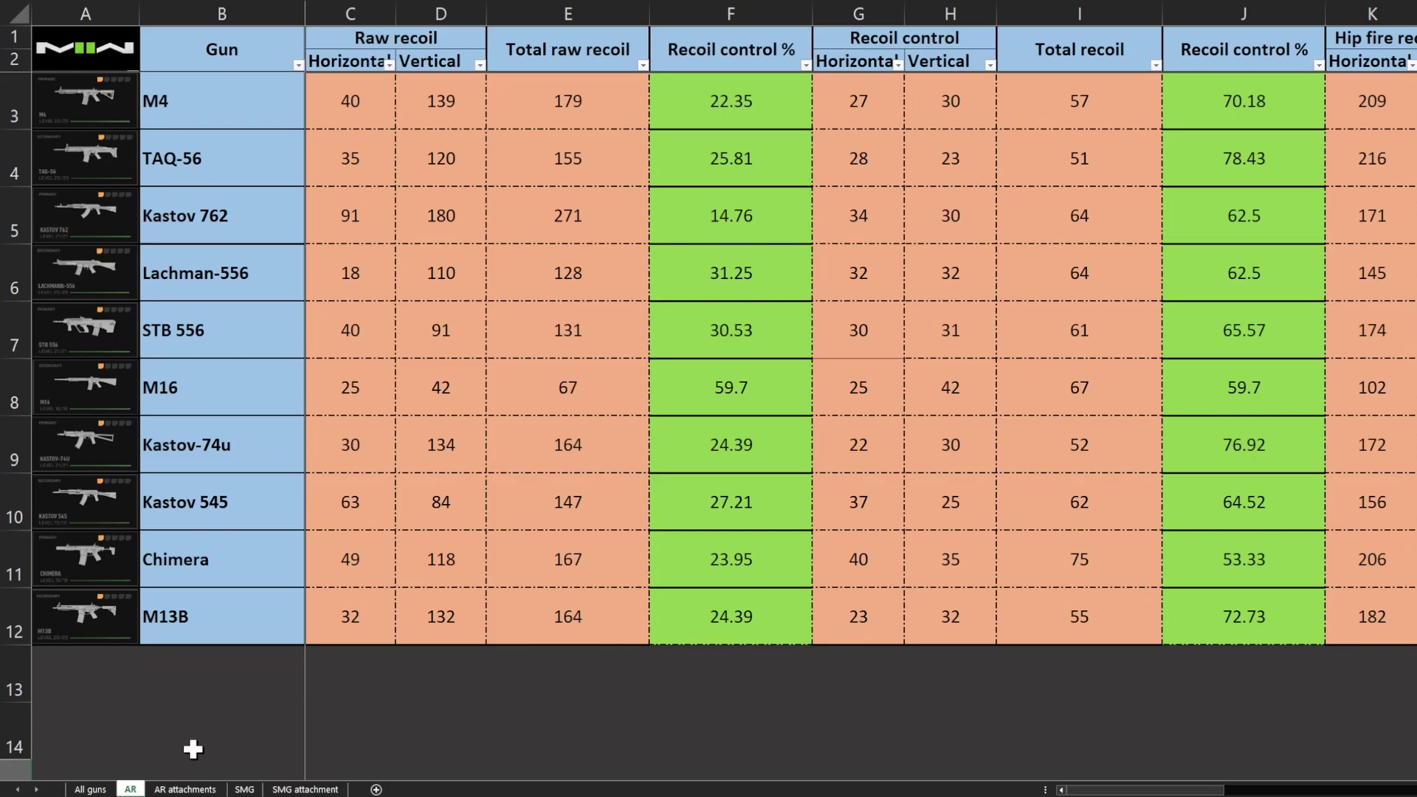
Step: Examine the recoil control, raw recoil and hip fire spread plots of the assault rifles on the AR attachments sheet
{"action": "left_click", "coordinate": [186, 789]}
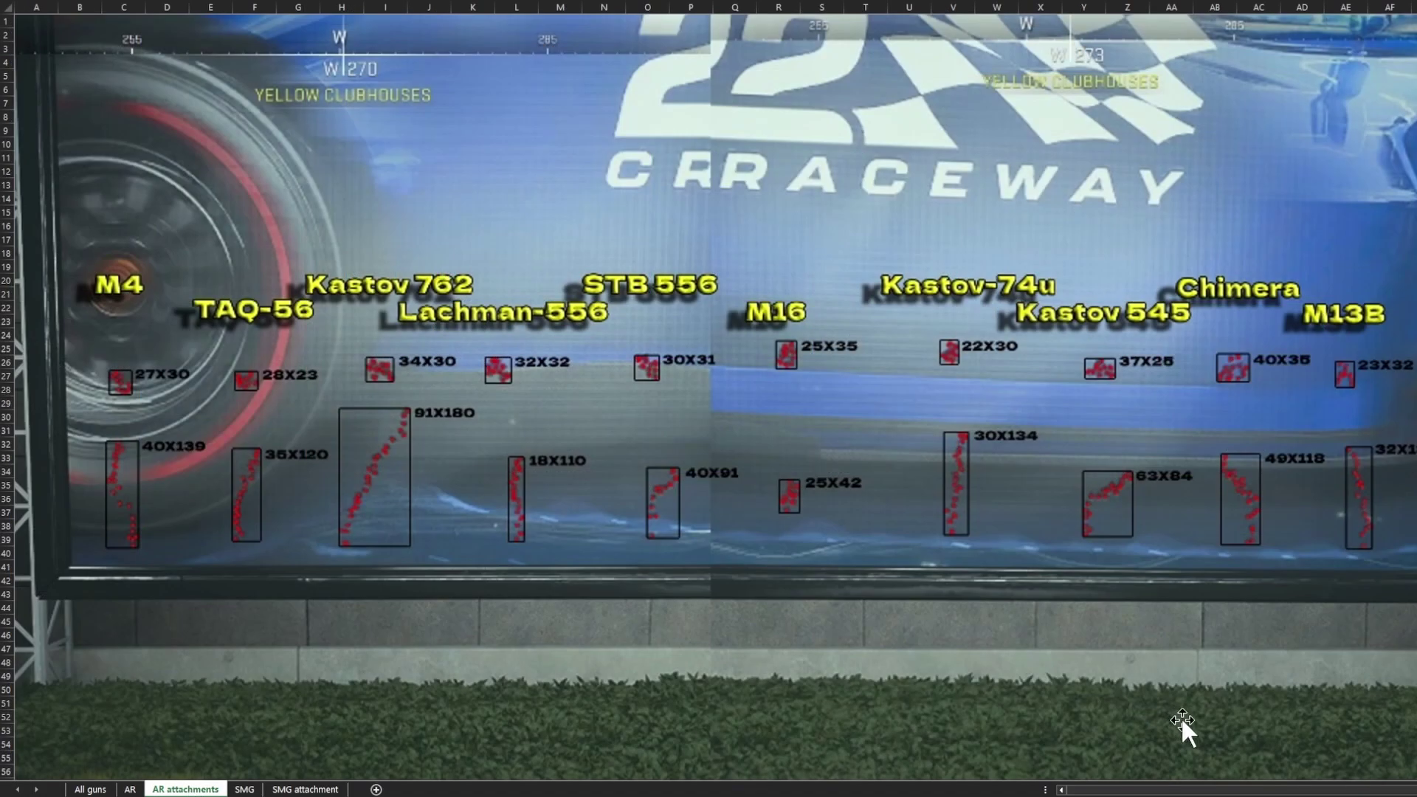
{"action": "scroll", "coordinate": [492, 694], "scroll_direction": "down", "scroll_amount": 2}
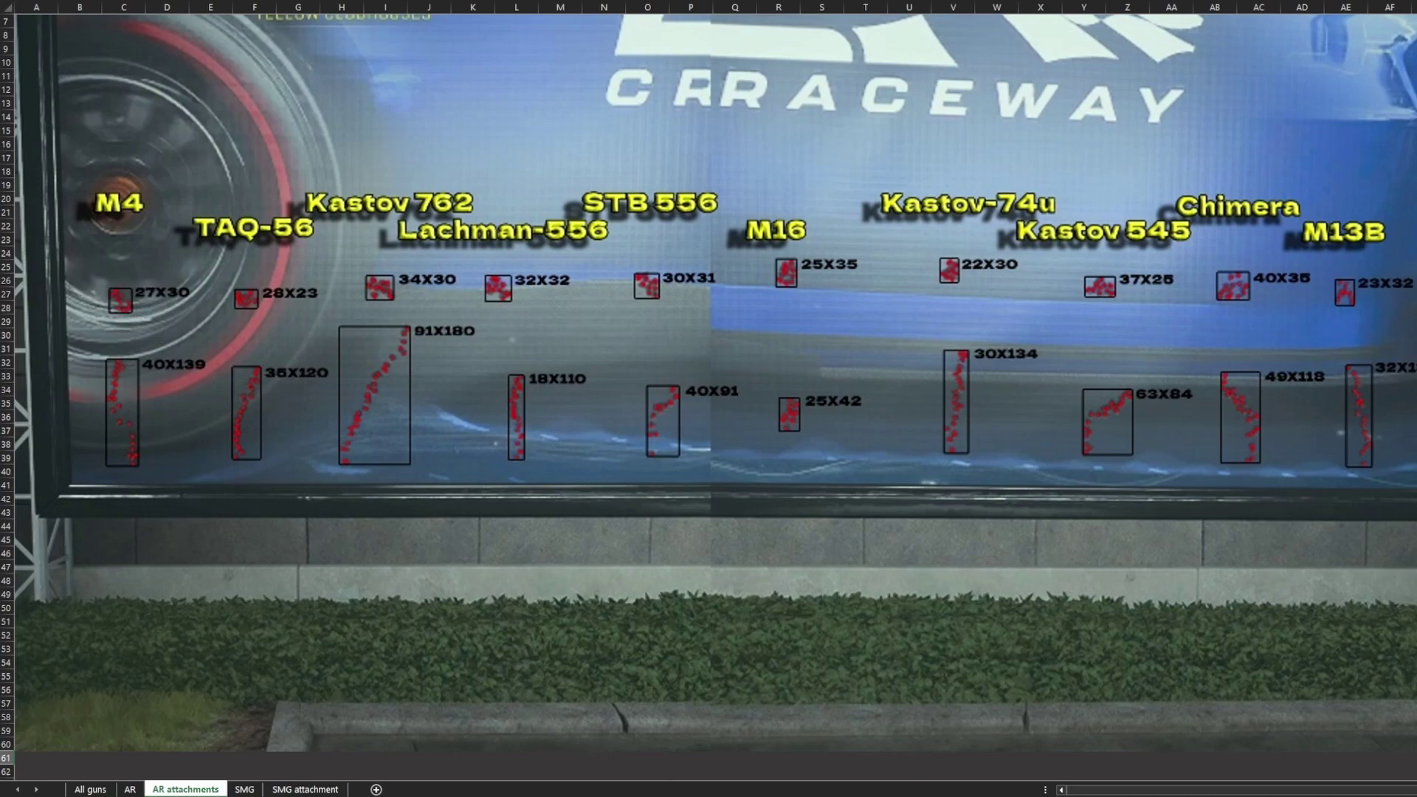
{"action": "scroll", "coordinate": [709, 383], "scroll_direction": "right", "scroll_amount": 10}
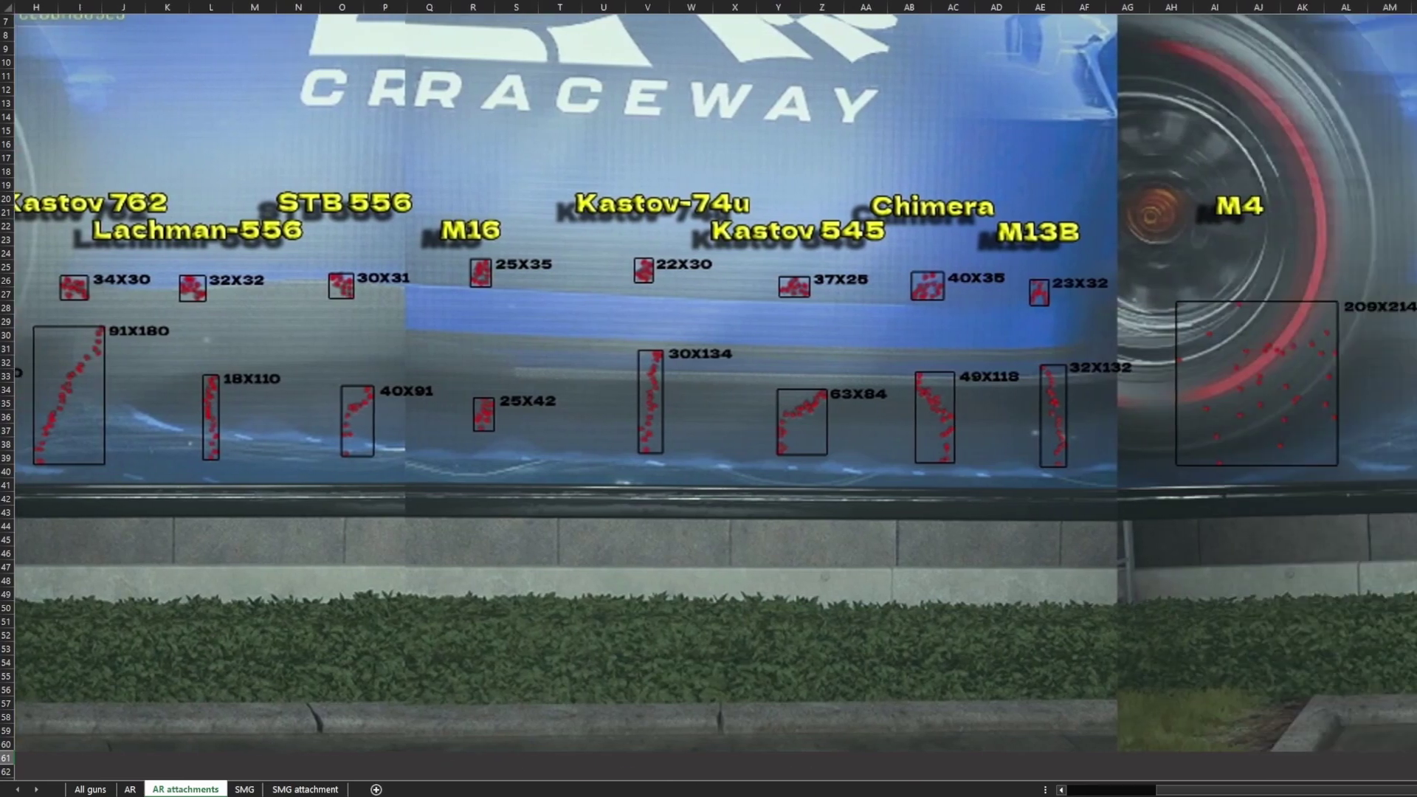
{"action": "scroll", "coordinate": [709, 384], "scroll_direction": "right", "scroll_amount": 4}
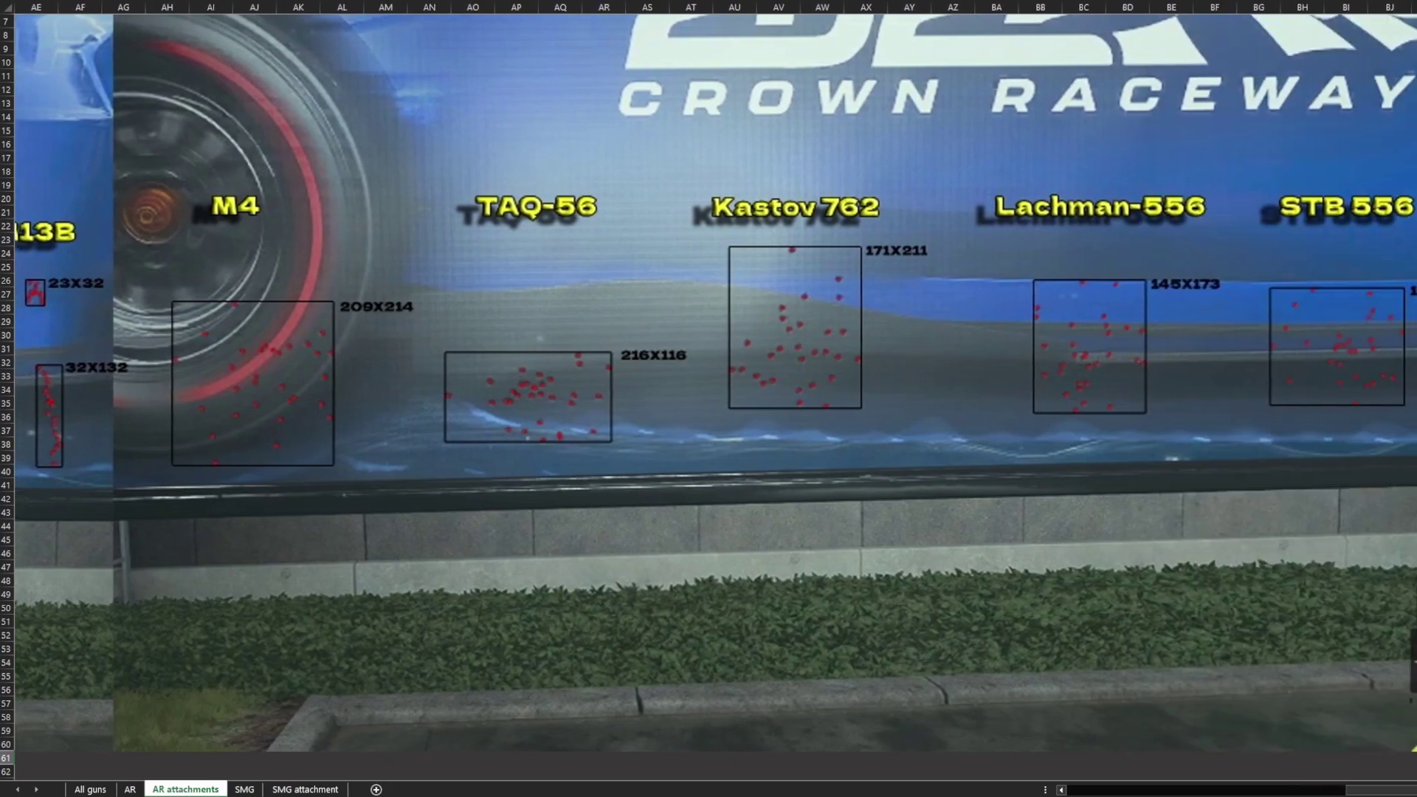
{"action": "scroll", "coordinate": [709, 383], "scroll_direction": "right", "scroll_amount": 1}
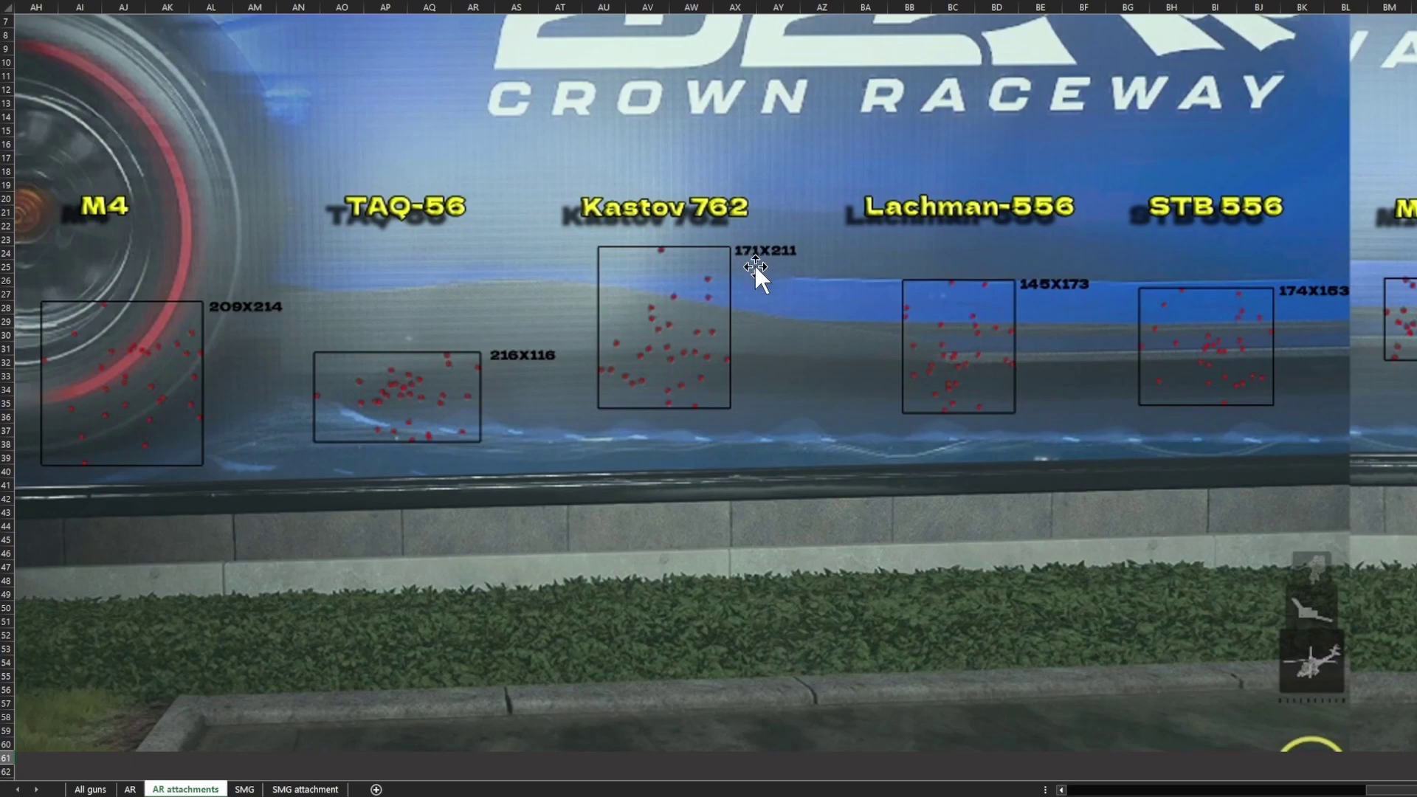
{"action": "scroll", "coordinate": [560, 673], "scroll_direction": "left", "scroll_amount": 10}
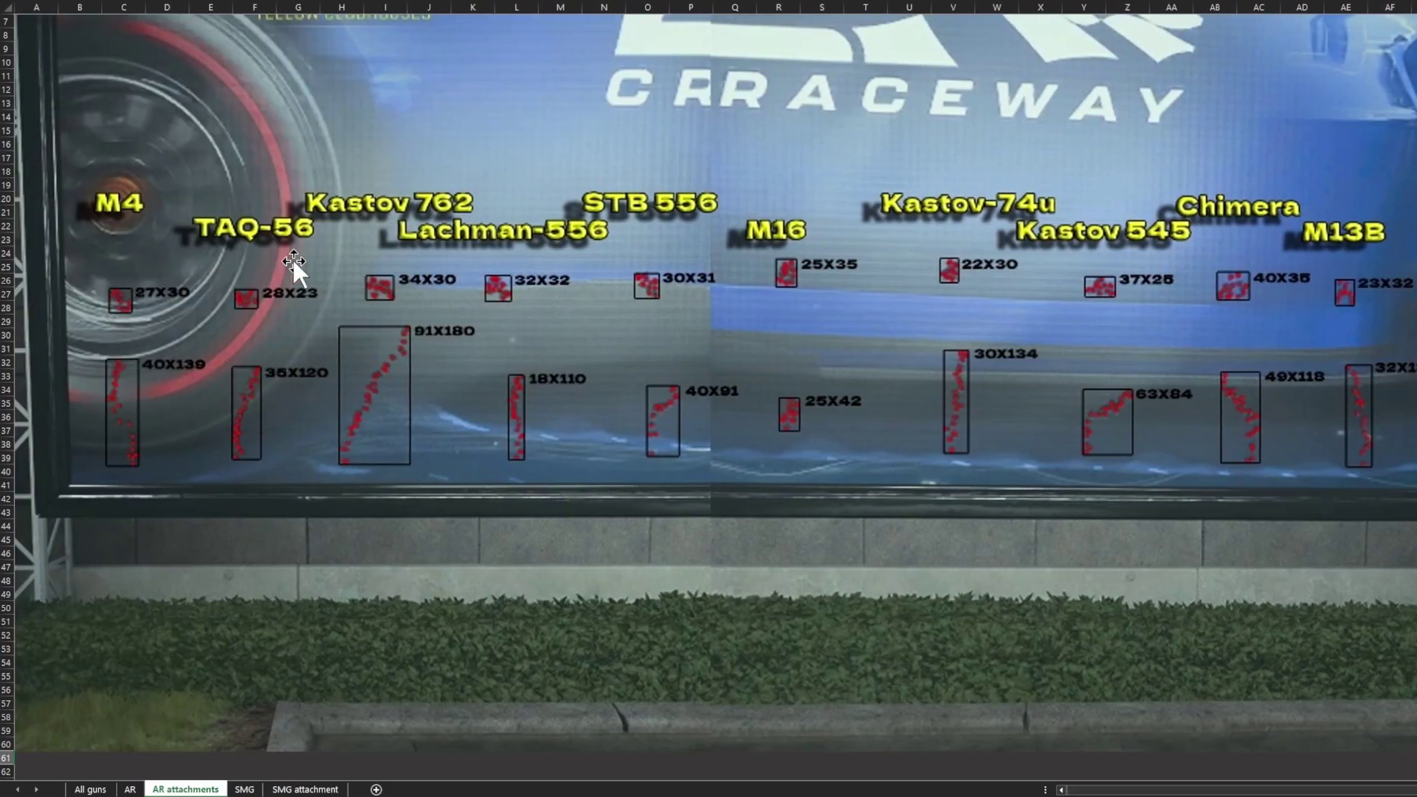
Step: Return to the AR sheet and highlight the raw recoil columns C through F
{"action": "left_click", "coordinate": [130, 790]}
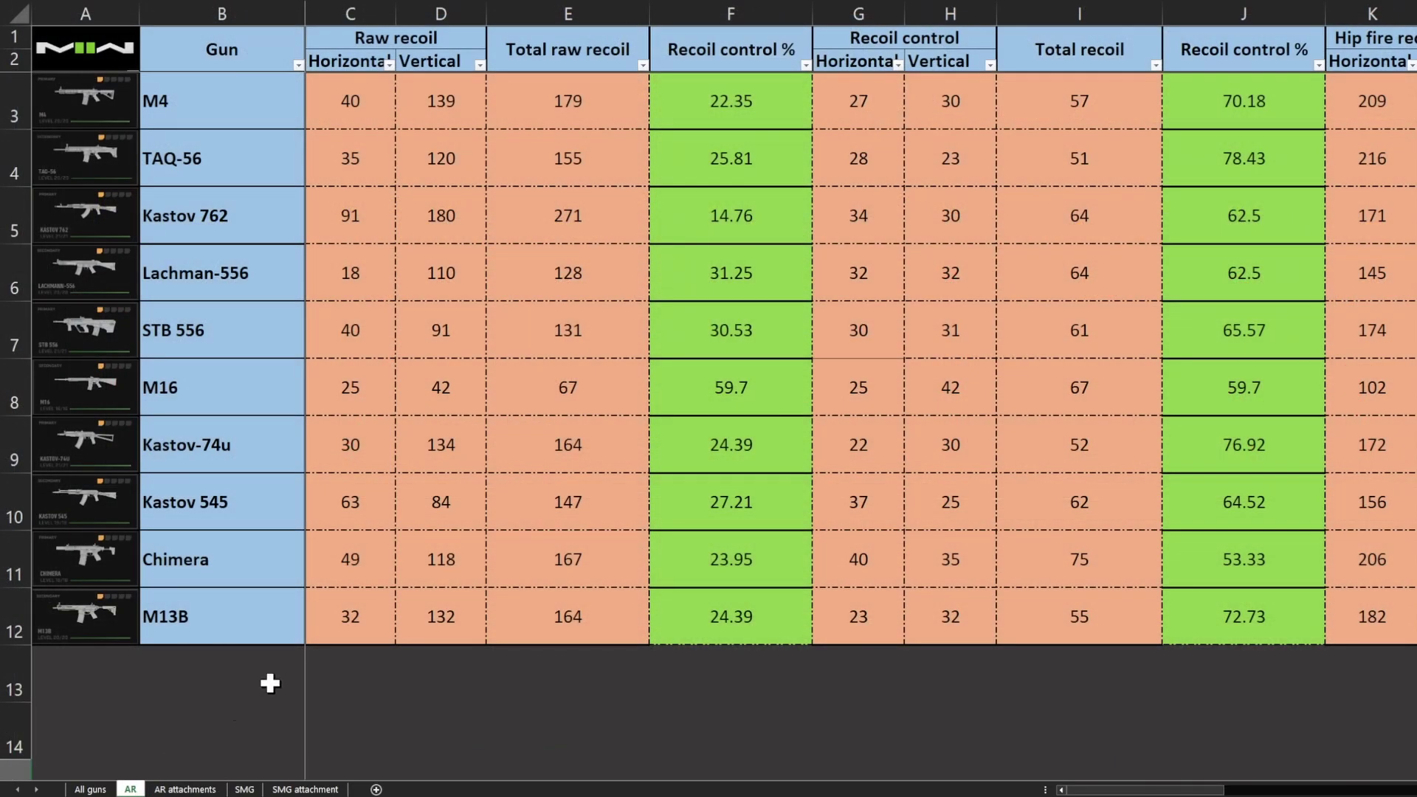
{"action": "left_click", "coordinate": [719, 686]}
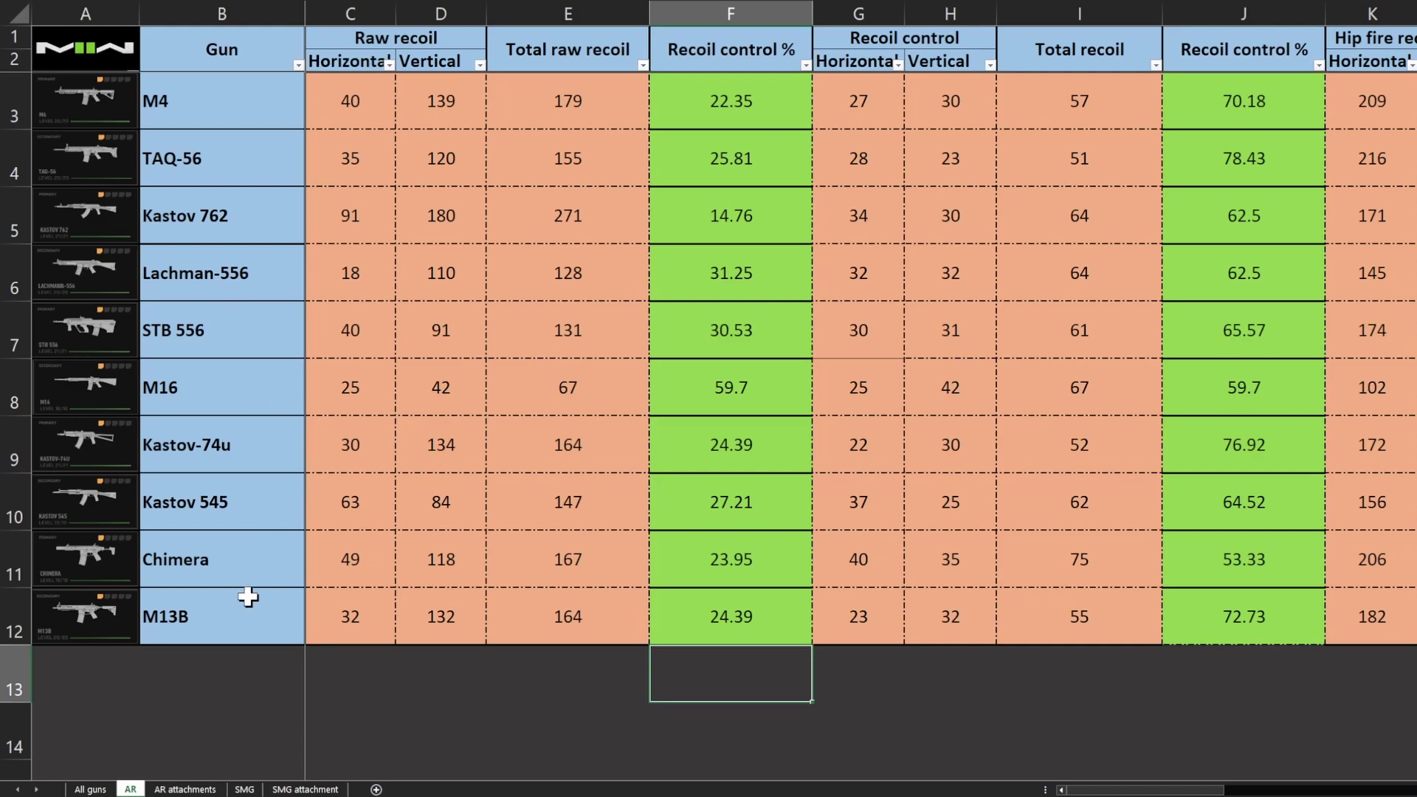
{"action": "left_click_drag", "start_coordinate": [348, 4], "coordinate": [731, 22]}
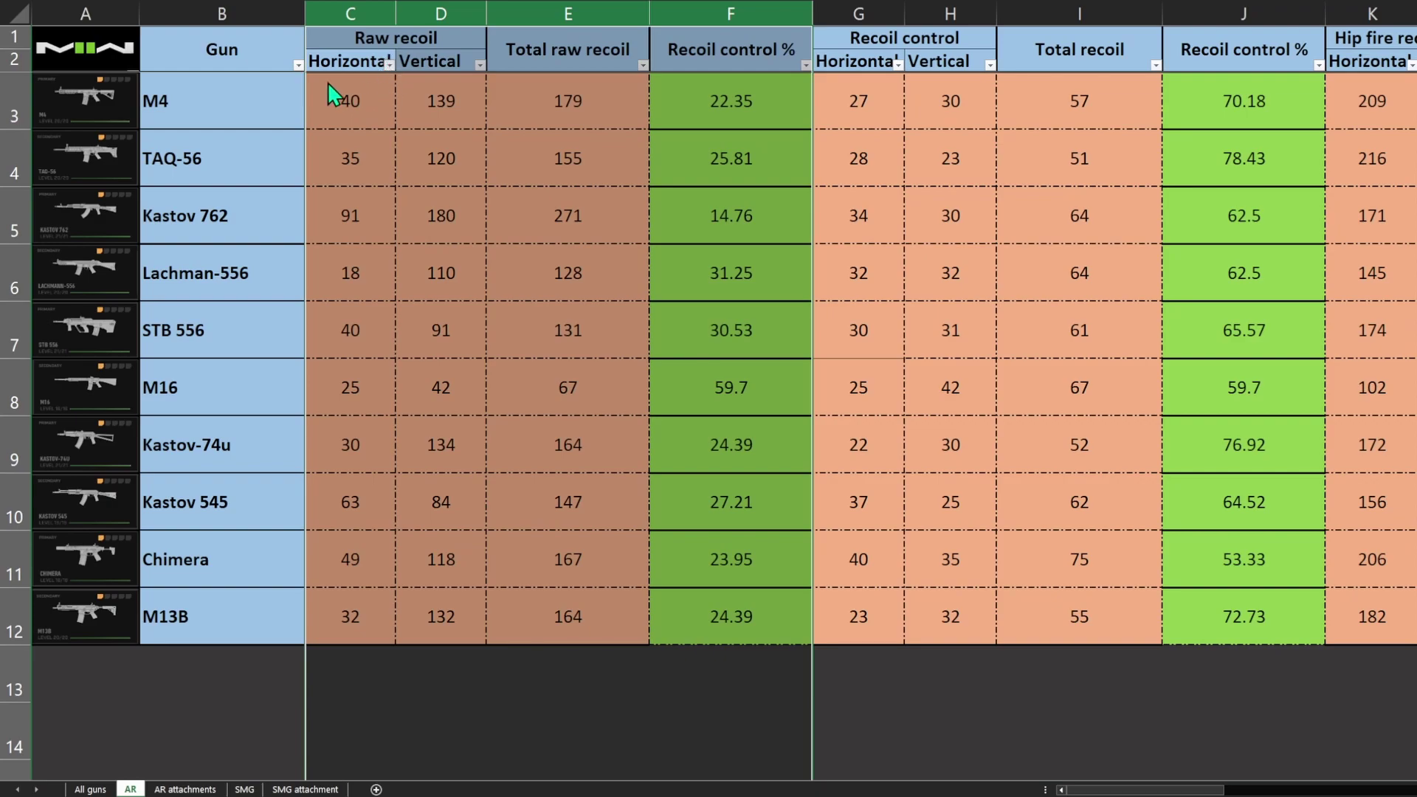
Step: Sort the guns in ascending order by raw horizontal recoil and by raw vertical recoil in turn, undoing each sort
{"action": "key", "text": "alt+a"}
{"action": "key", "text": "s"}
{"action": "key", "text": "a"}
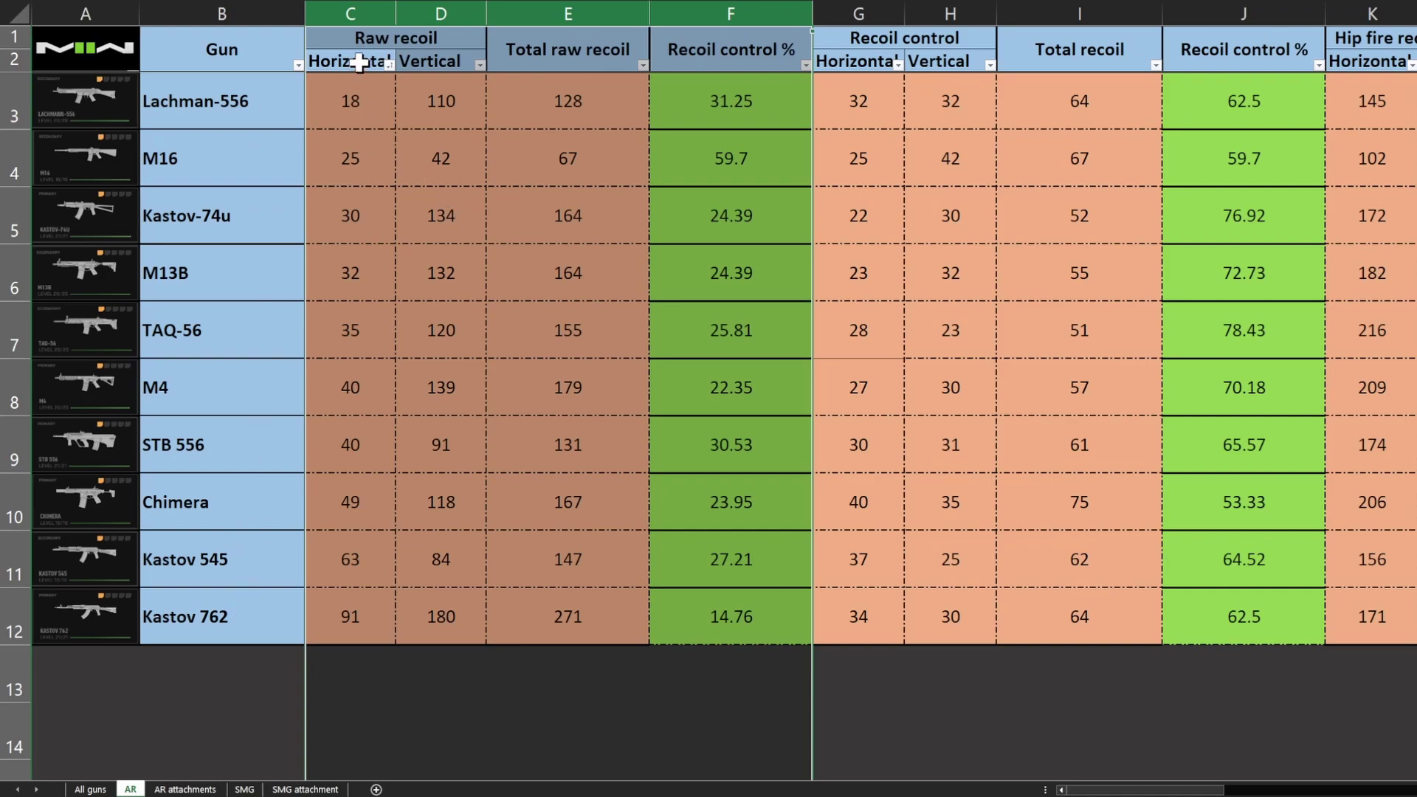
{"action": "key", "text": "ctrl+z"}
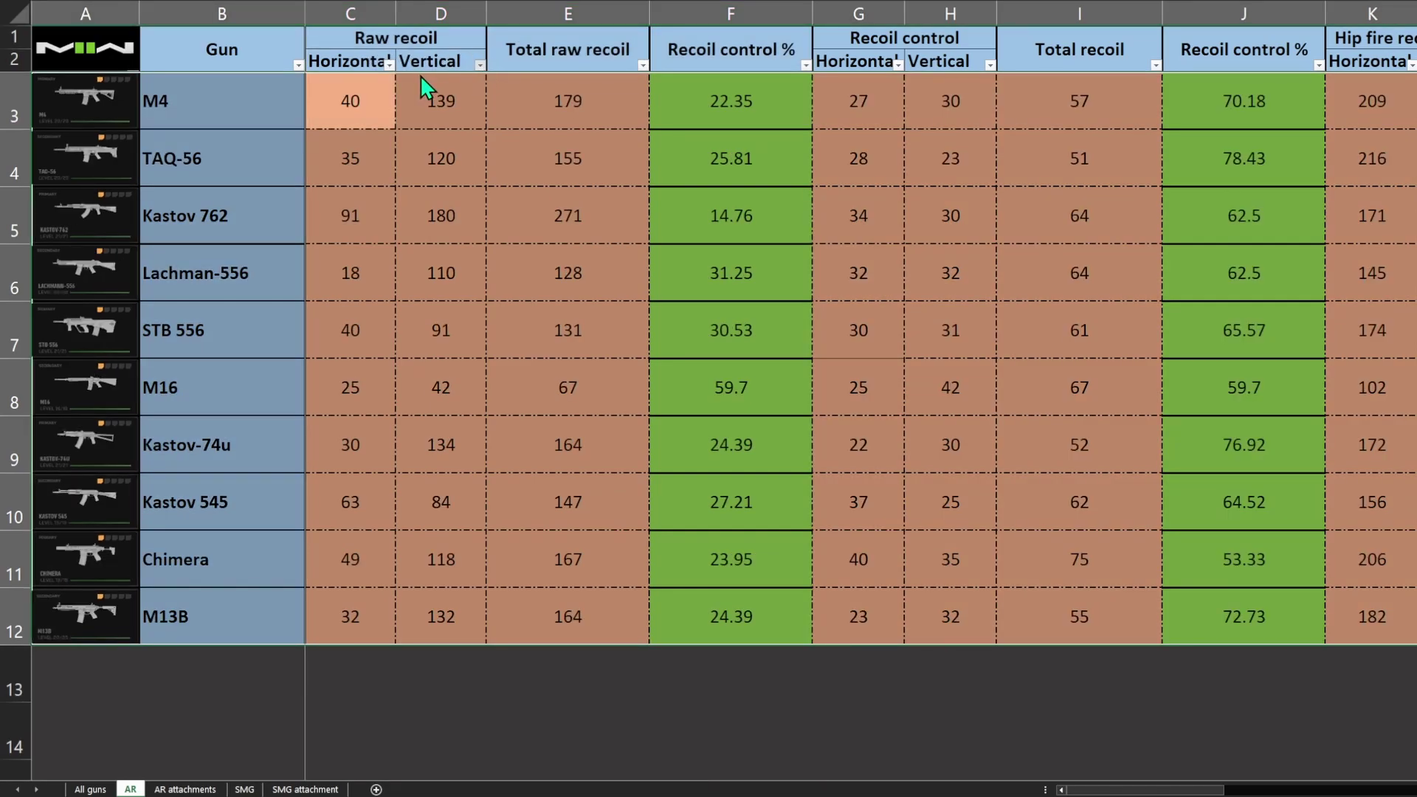
{"action": "key", "text": "ctrl+y"}
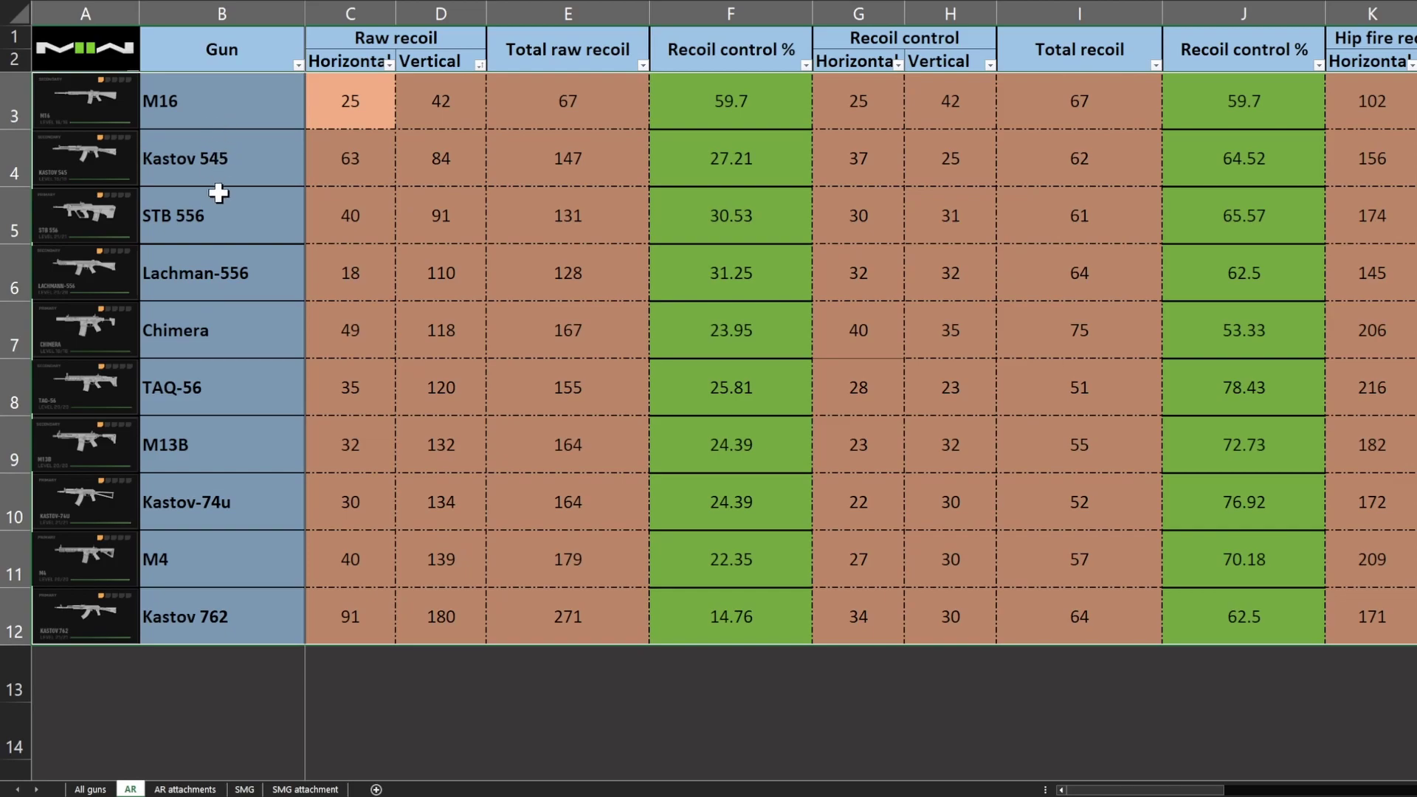
{"action": "key", "text": "ctrl+z"}
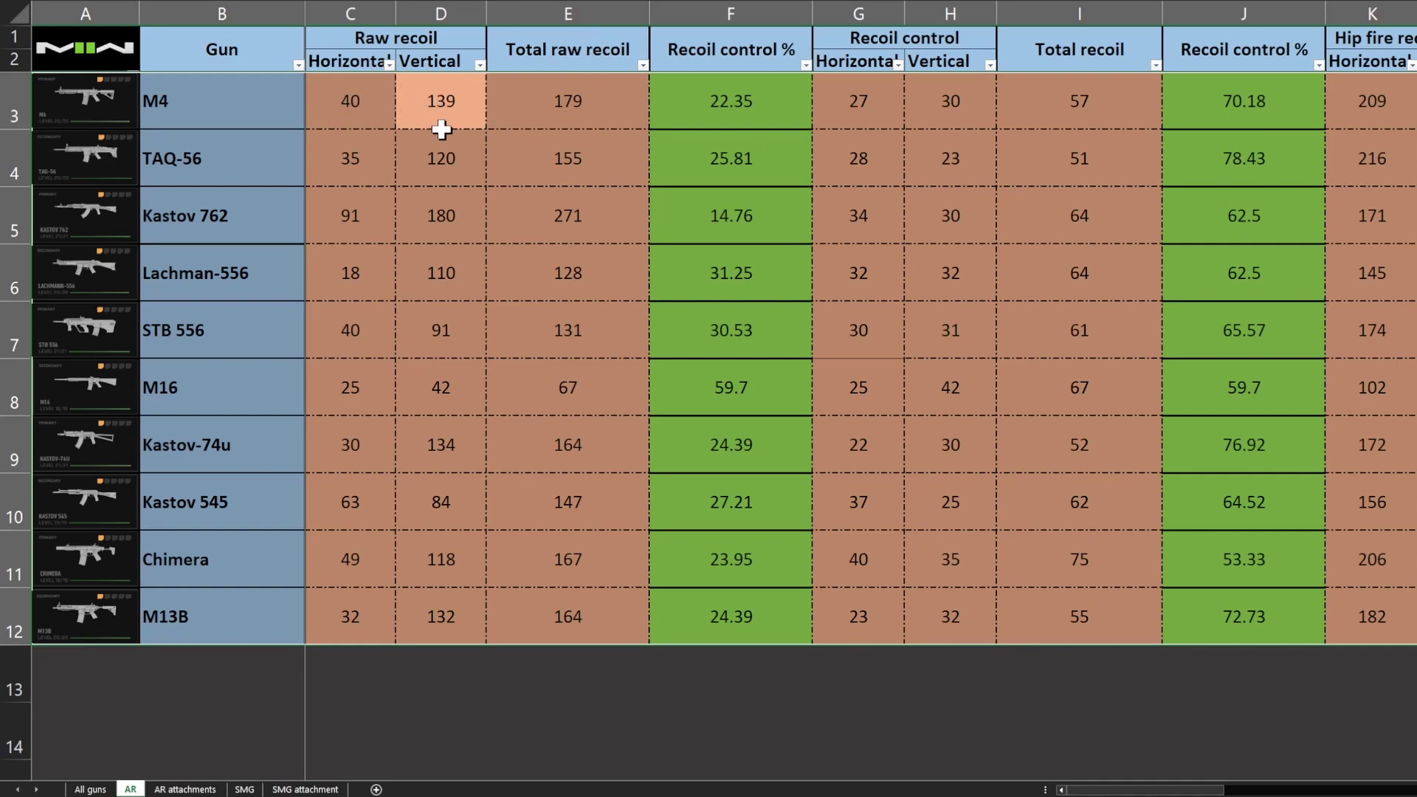
Step: Sort the guns by the raw Recoil control % in column F from largest to smallest, and undo the sort
{"action": "left_click", "coordinate": [790, 103]}
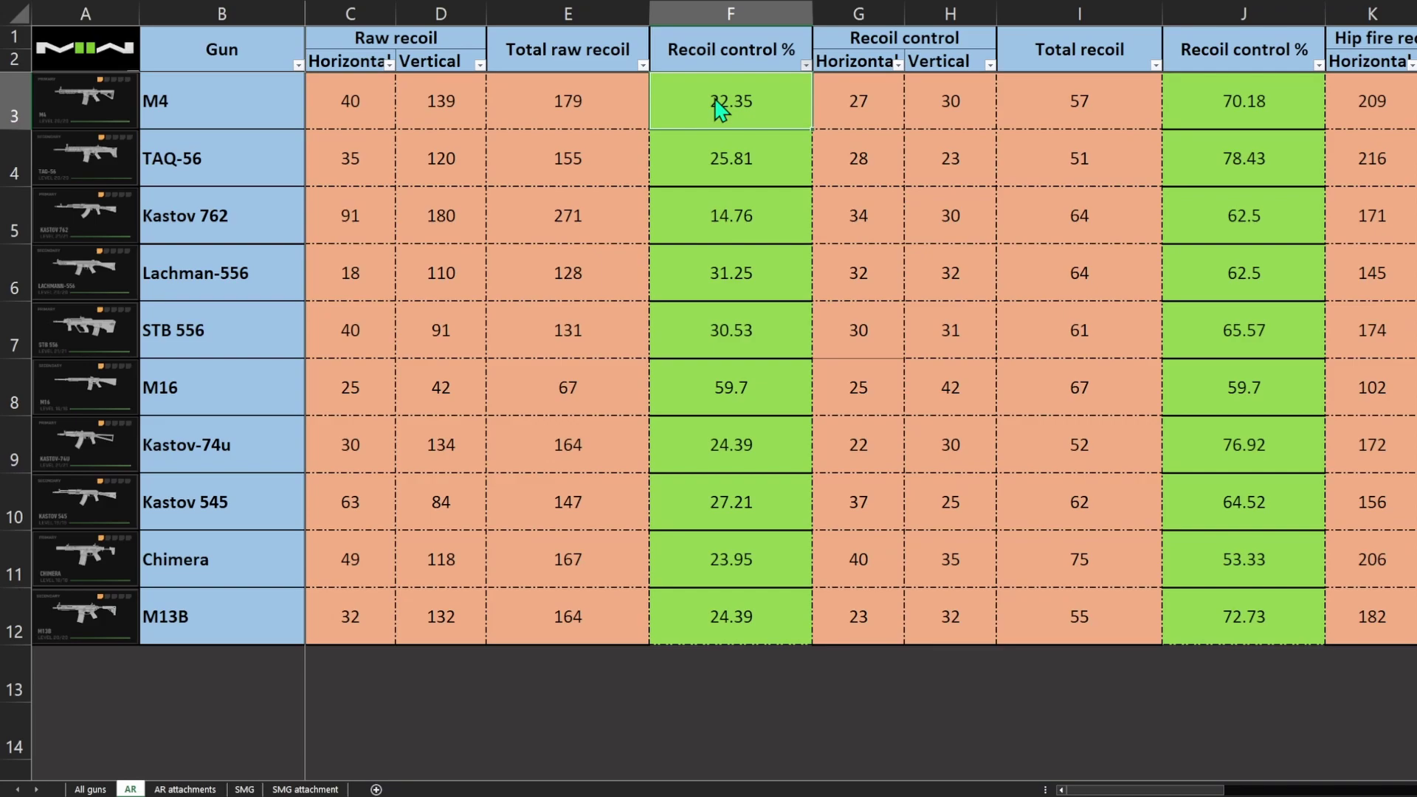
{"action": "key", "text": "alt+a"}
{"action": "key", "text": "s"}
{"action": "key", "text": "d"}
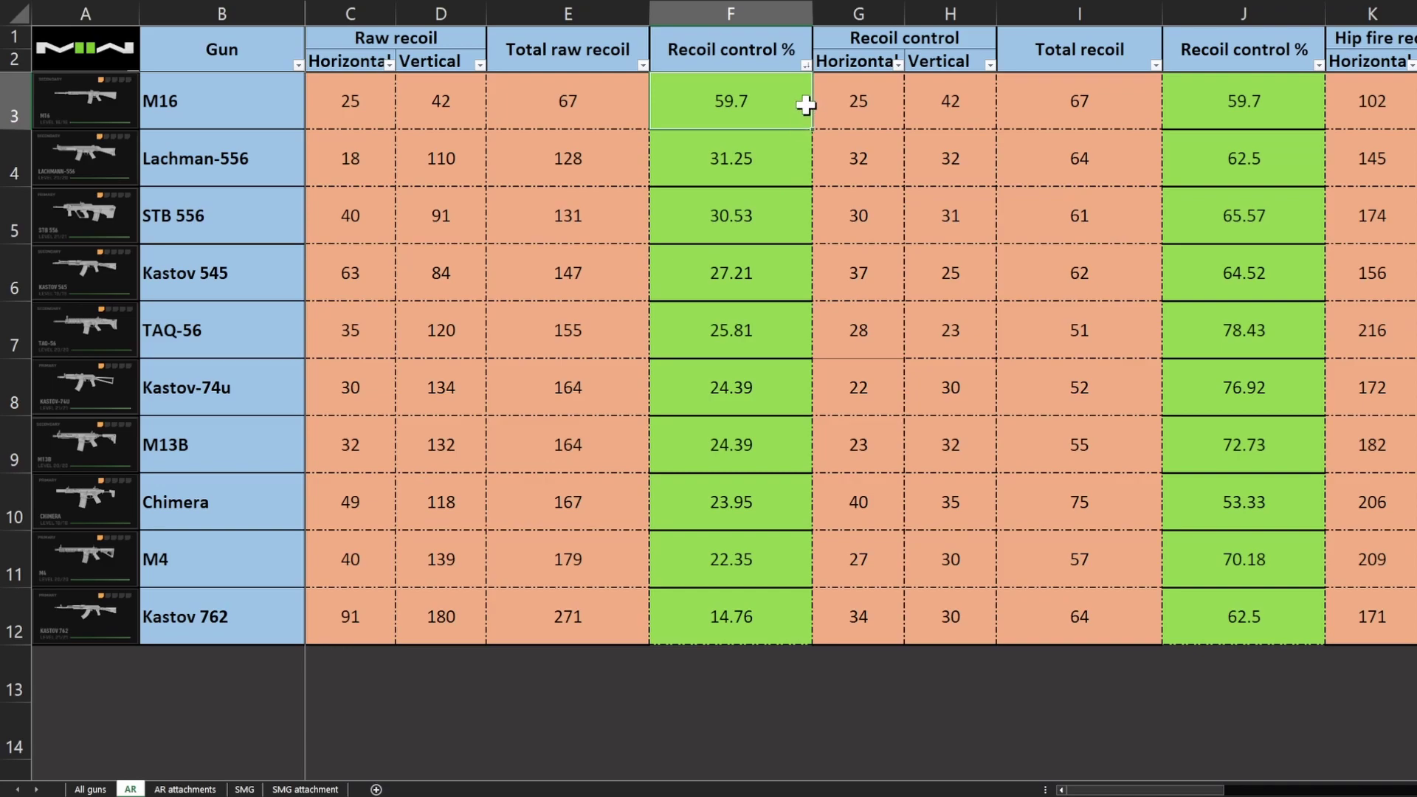
{"action": "key", "text": "ctrl+z"}
Step: Highlight the recoil control columns G through J and sort the guns by horizontal recoil control in ascending order
{"action": "left_click_drag", "start_coordinate": [860, 13], "coordinate": [1225, 16]}
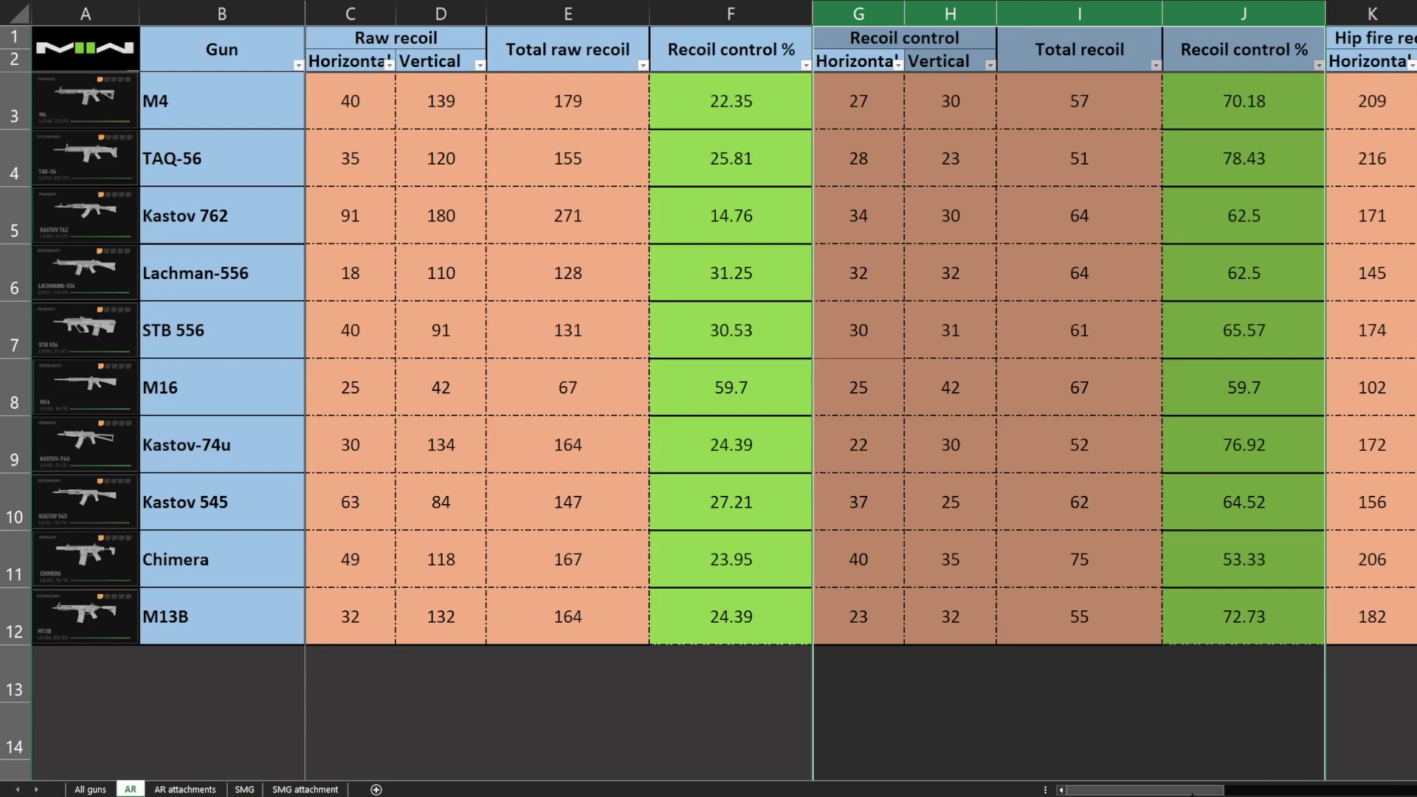
{"action": "scroll", "coordinate": [1192, 794], "scroll_direction": "right", "scroll_amount": 4}
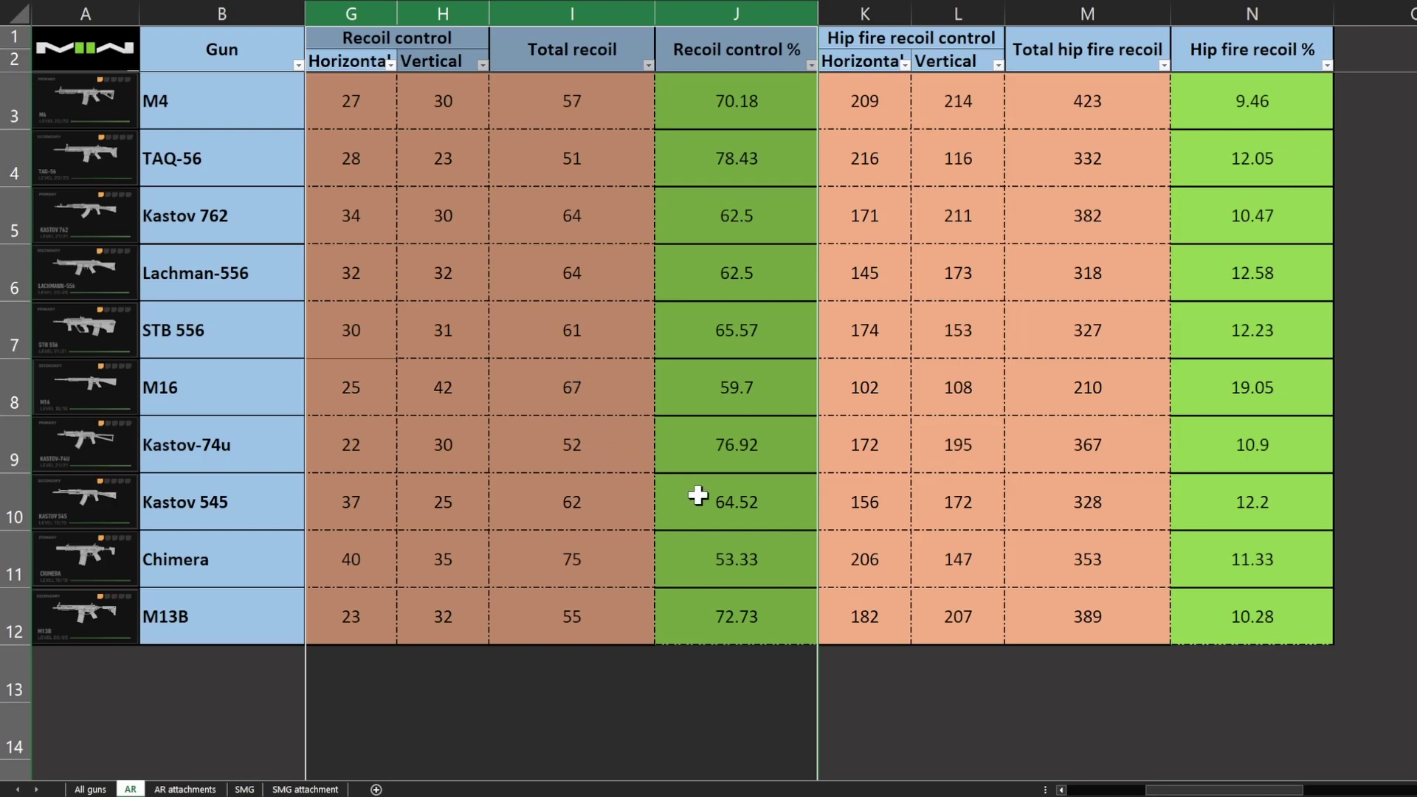
{"action": "left_click", "coordinate": [363, 15]}
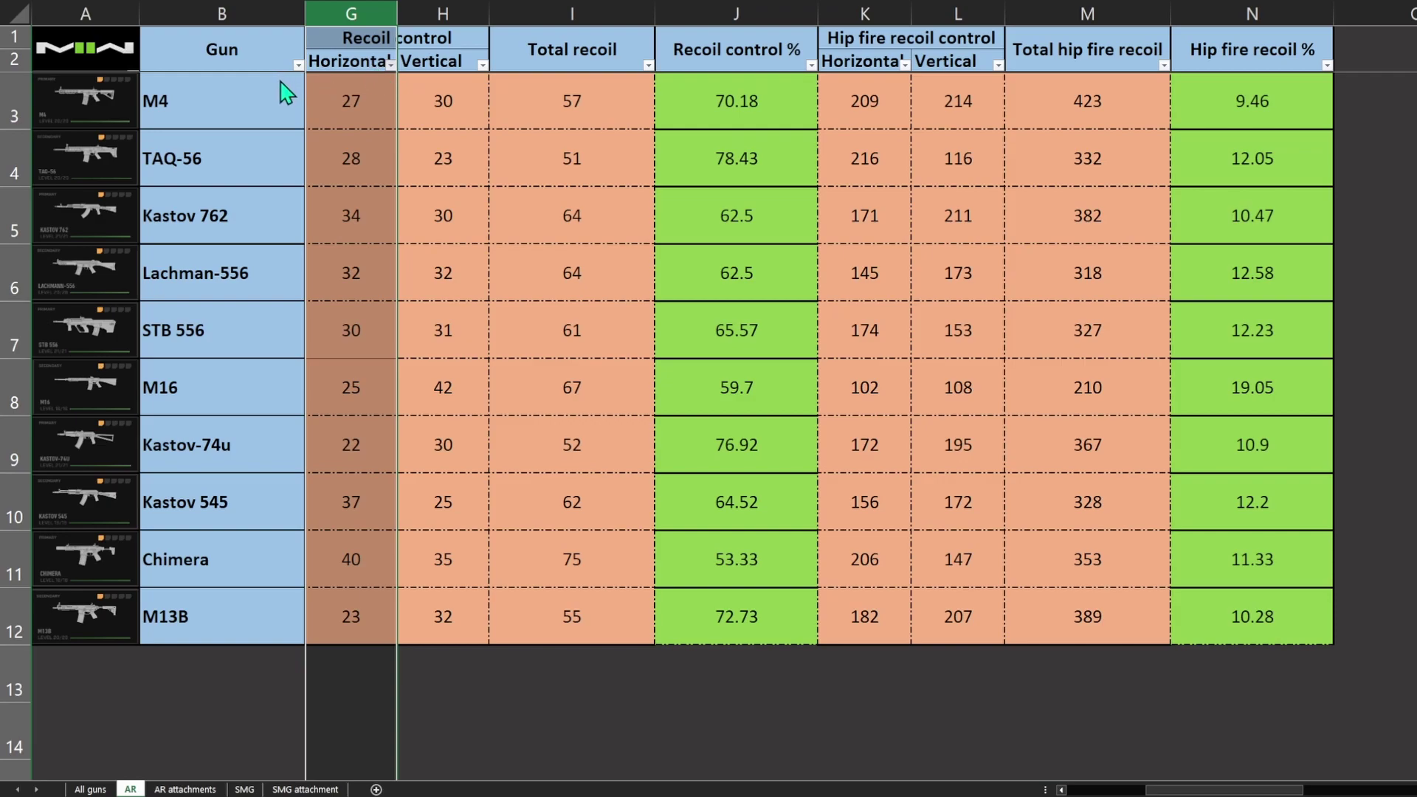
{"action": "key", "text": "shift+Right"}
{"action": "key", "text": "alt+a+s+a"}
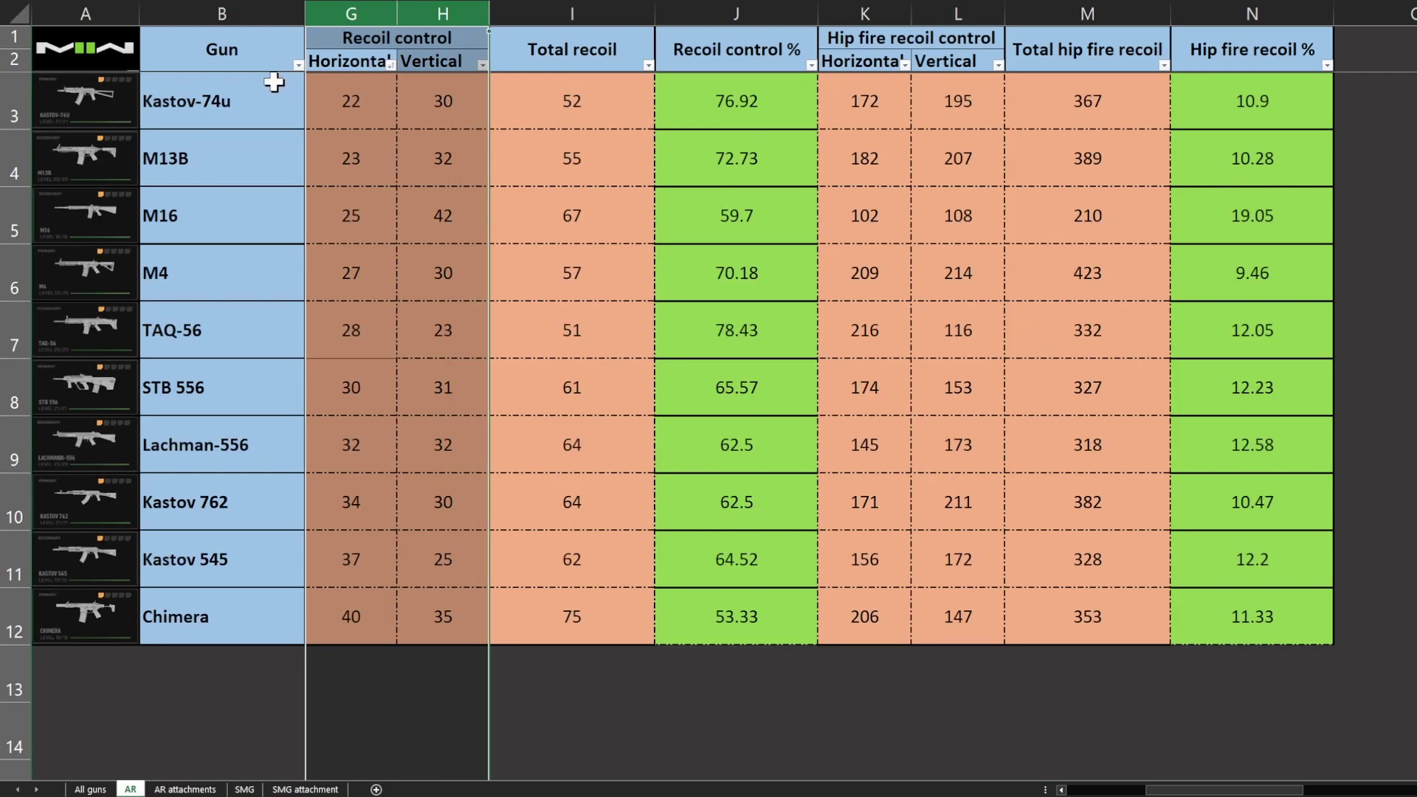
{"action": "left_click", "coordinate": [367, 101]}
{"action": "left_click", "coordinate": [390, 14]}
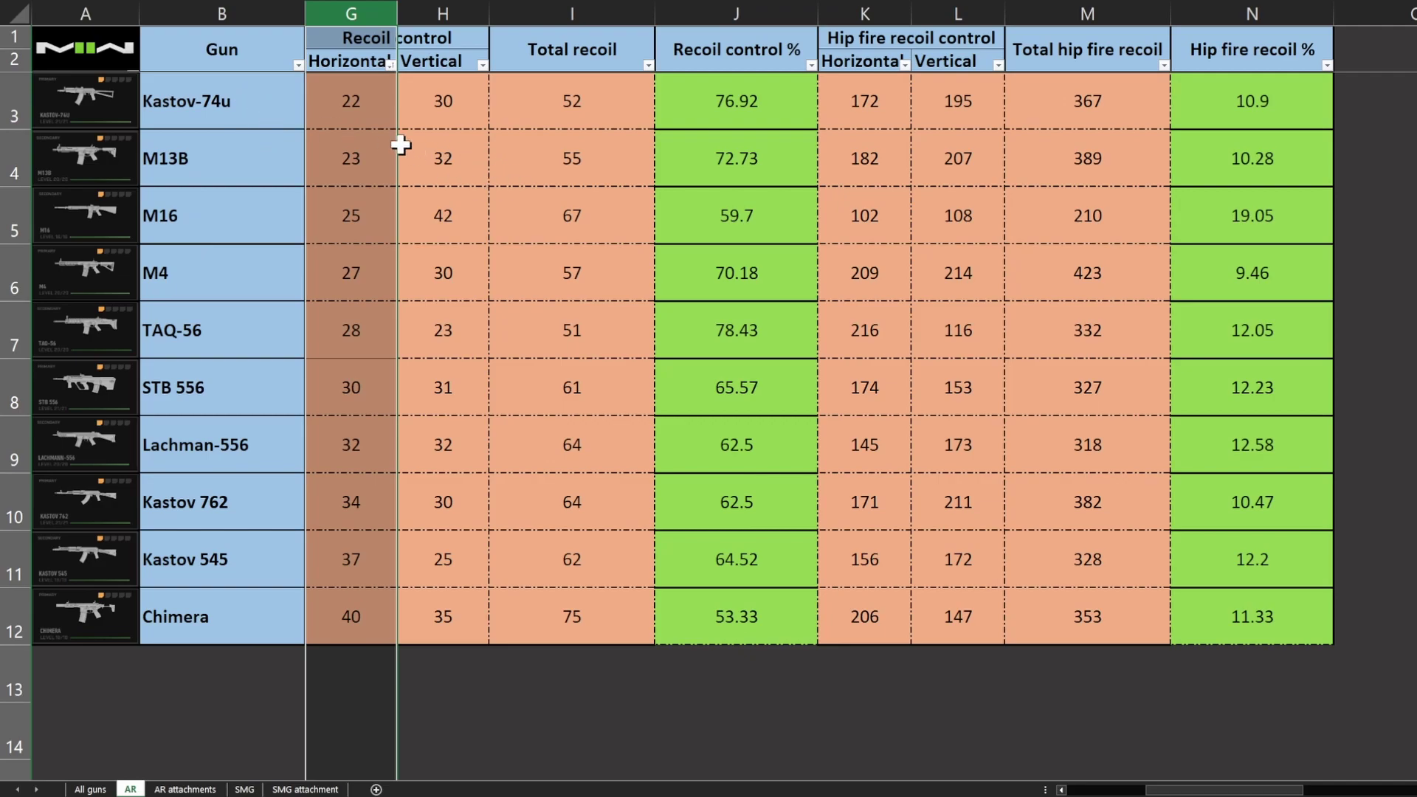
Step: Replace the horizontal sort with an ascending sort by vertical recoil control in column H, and undo it
{"action": "key", "text": "ctrl+z"}
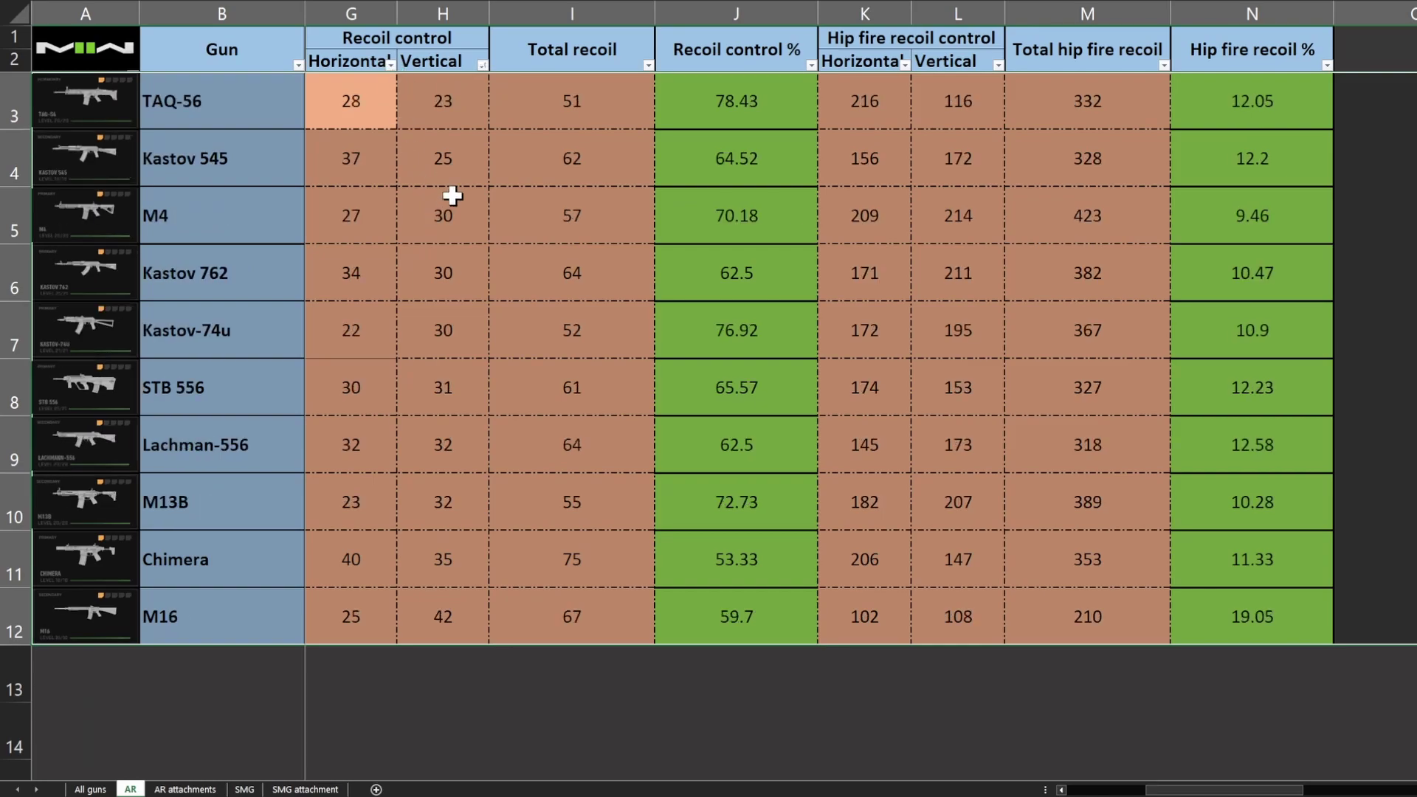
{"action": "left_click", "coordinate": [466, 94]}
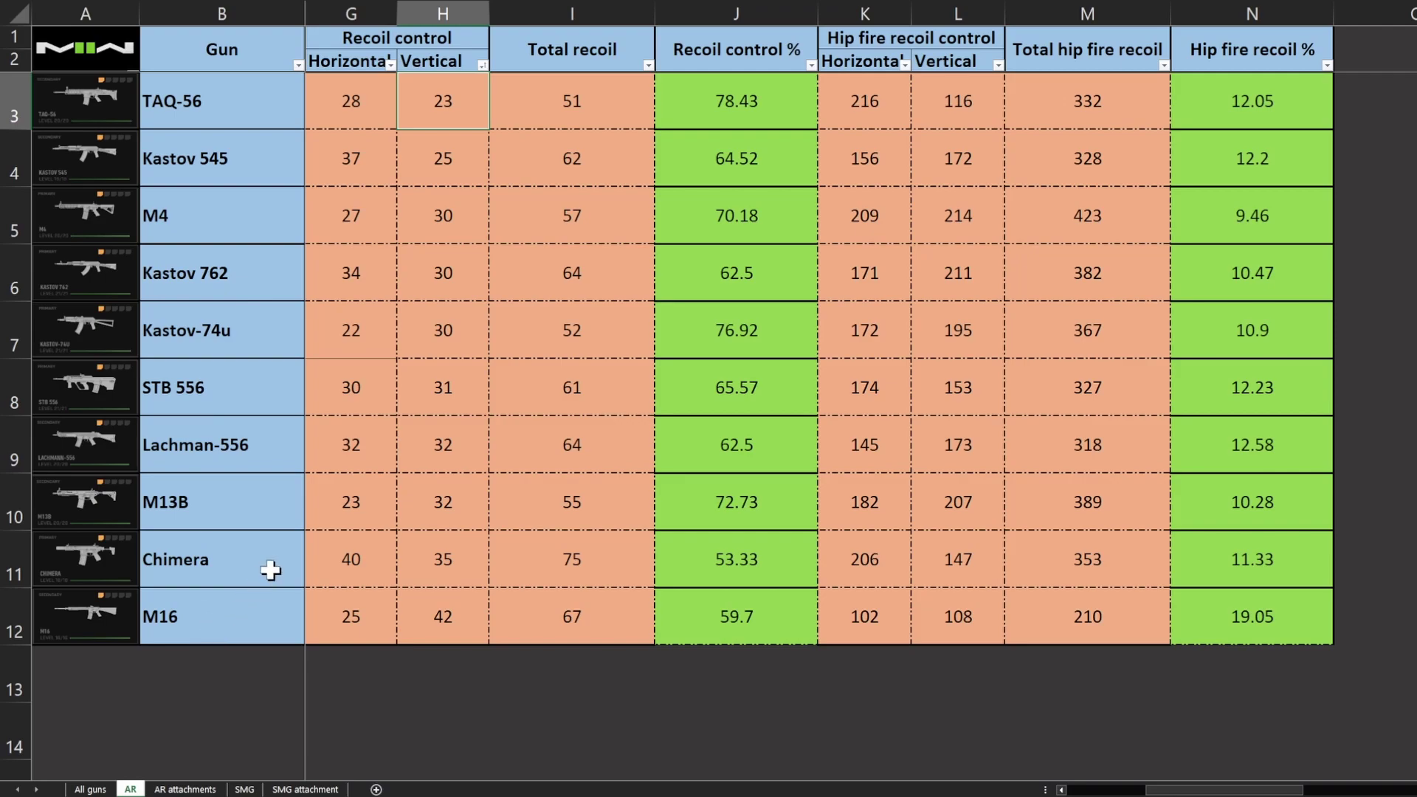
{"action": "key", "text": "ctrl+z"}
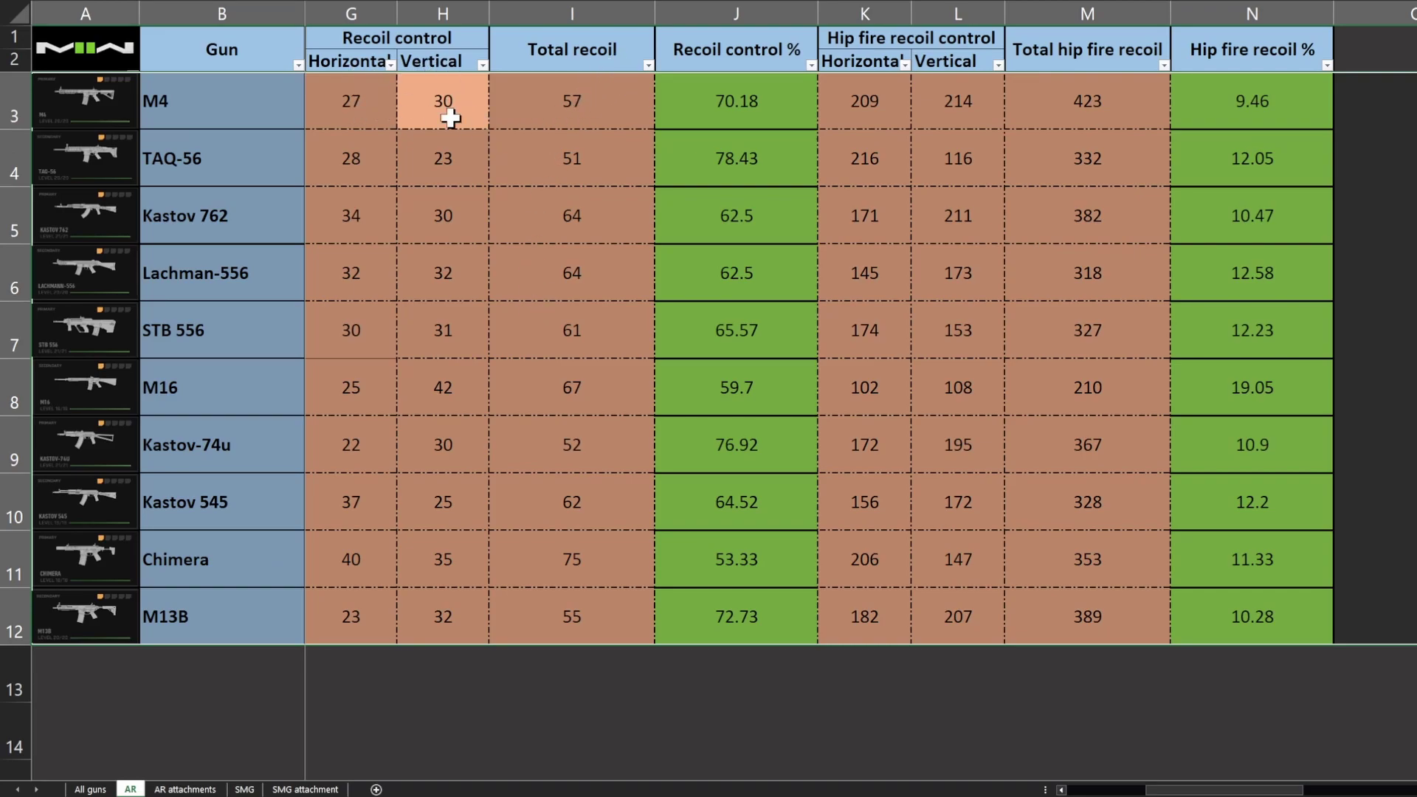
Step: Sort the guns by the Recoil control % in column J from largest to smallest, and undo the sort
{"action": "left_click", "coordinate": [696, 117]}
{"action": "key", "text": "ctrl+space"}
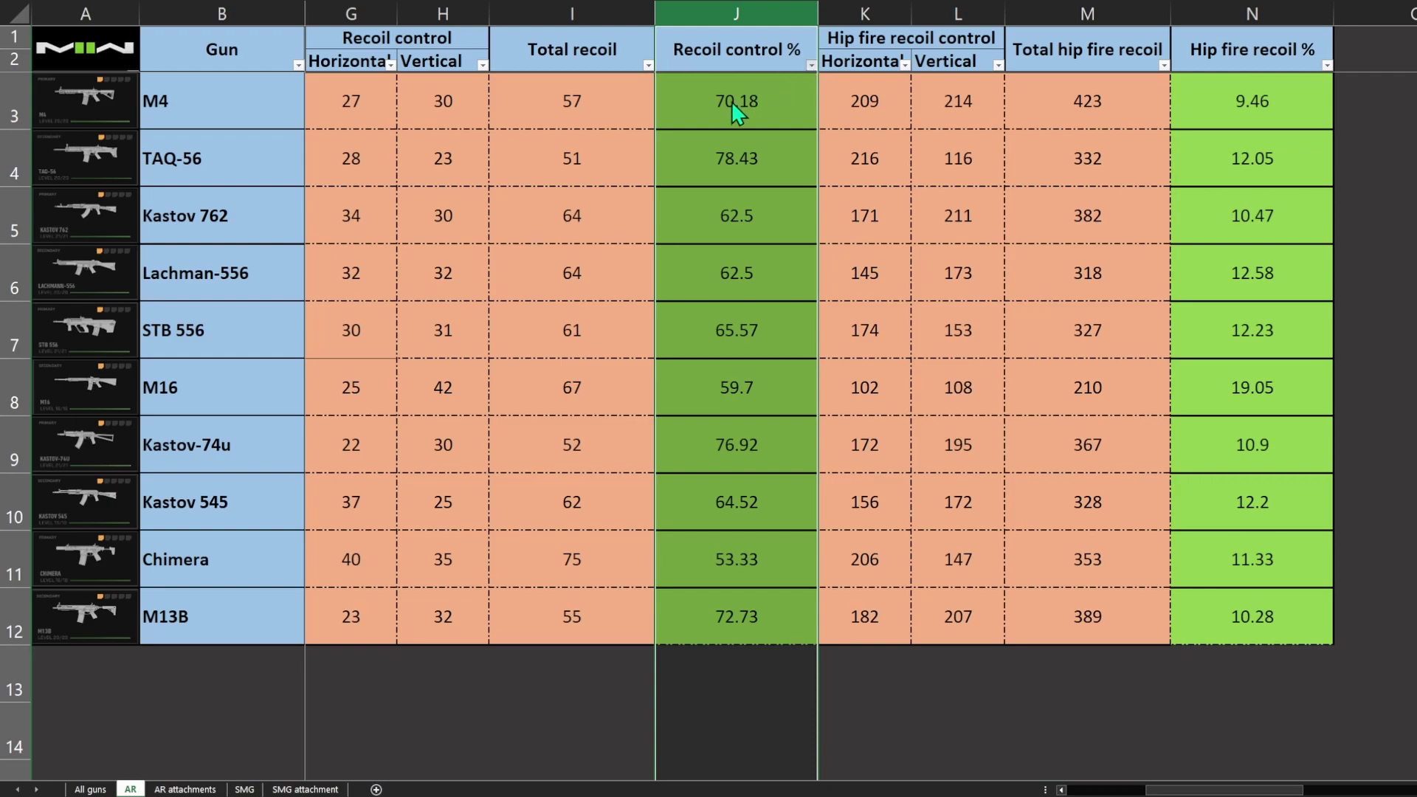
{"action": "key", "text": "alt+a"}
{"action": "key", "text": "s"}
{"action": "key", "text": "d"}
{"action": "left_click", "coordinate": [544, 231]}
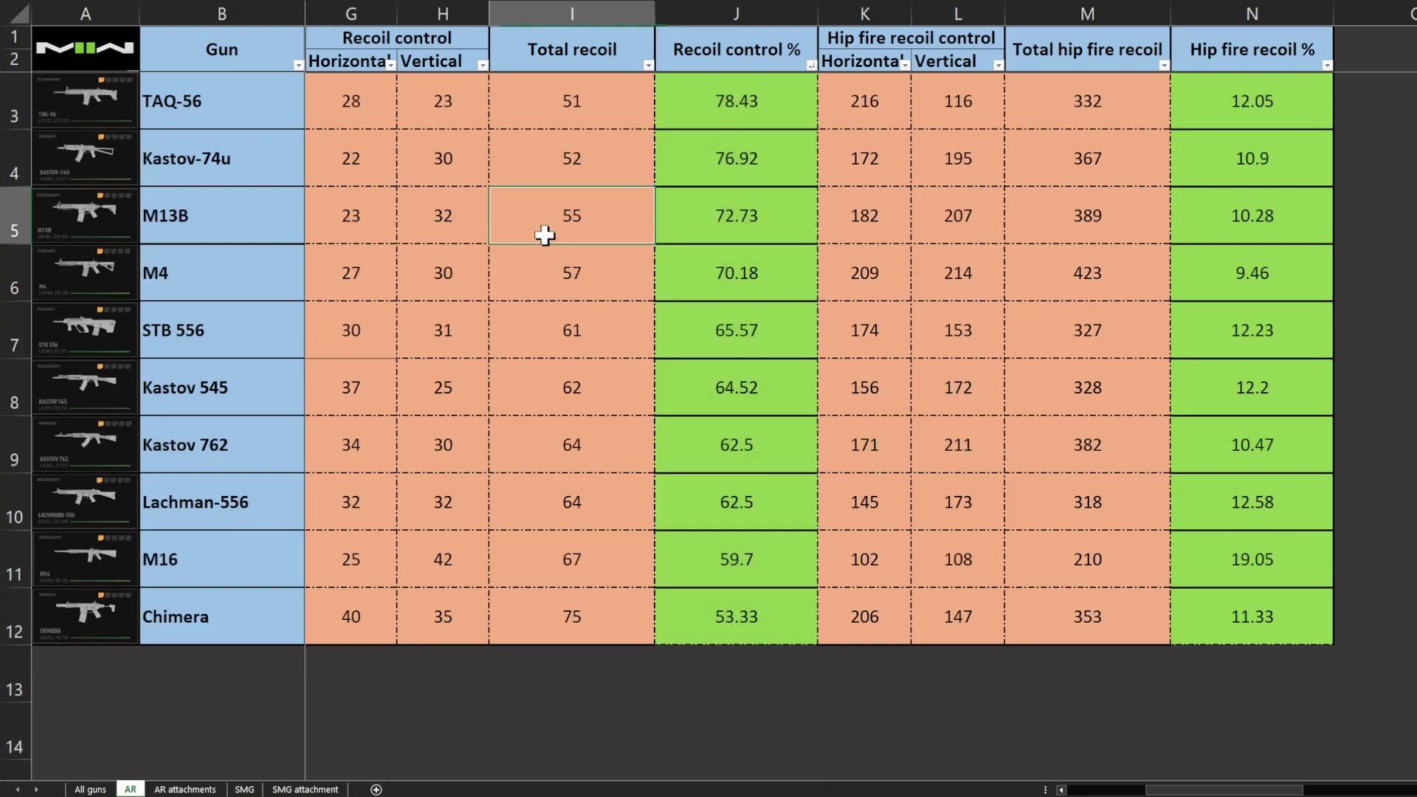
{"action": "left_click", "coordinate": [748, 22]}
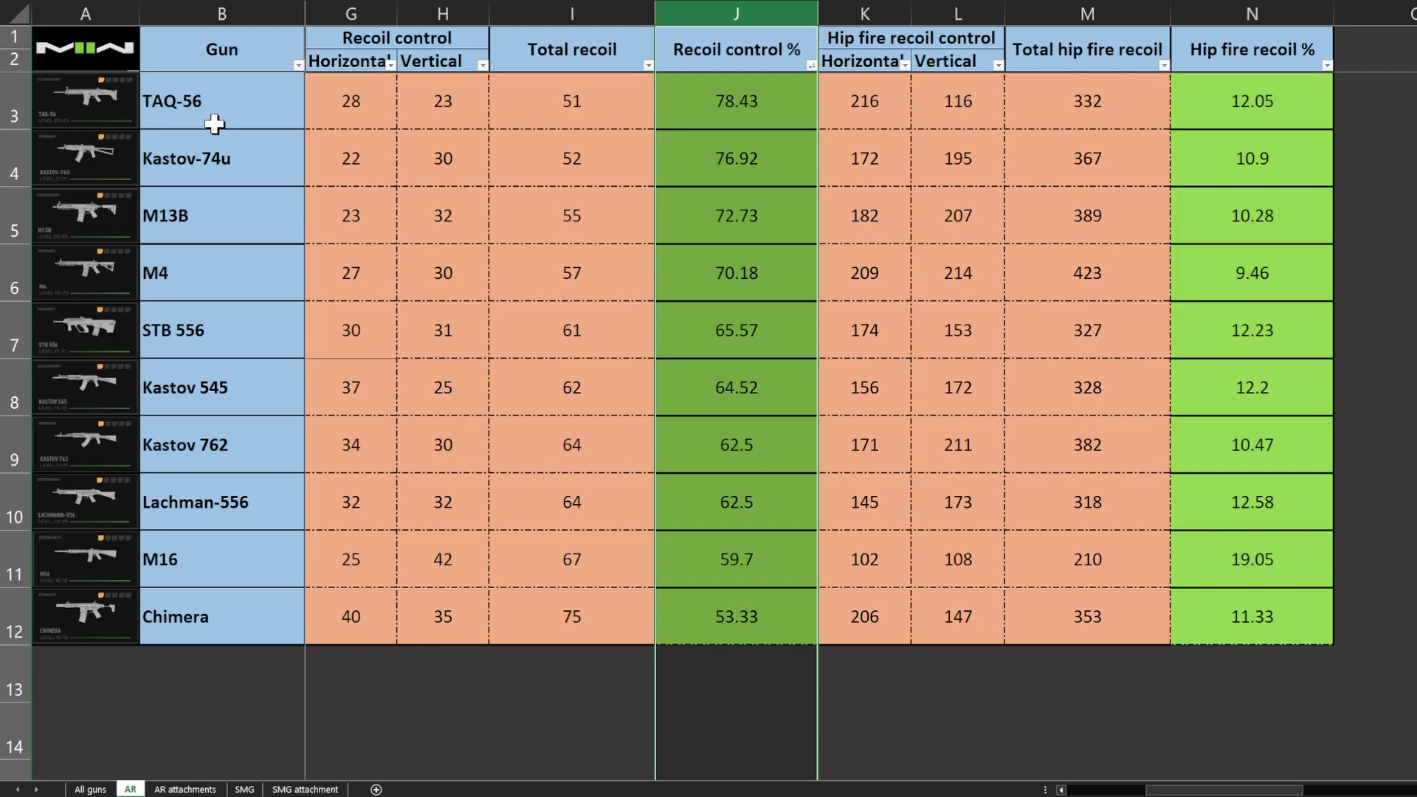
{"action": "left_click", "coordinate": [231, 188]}
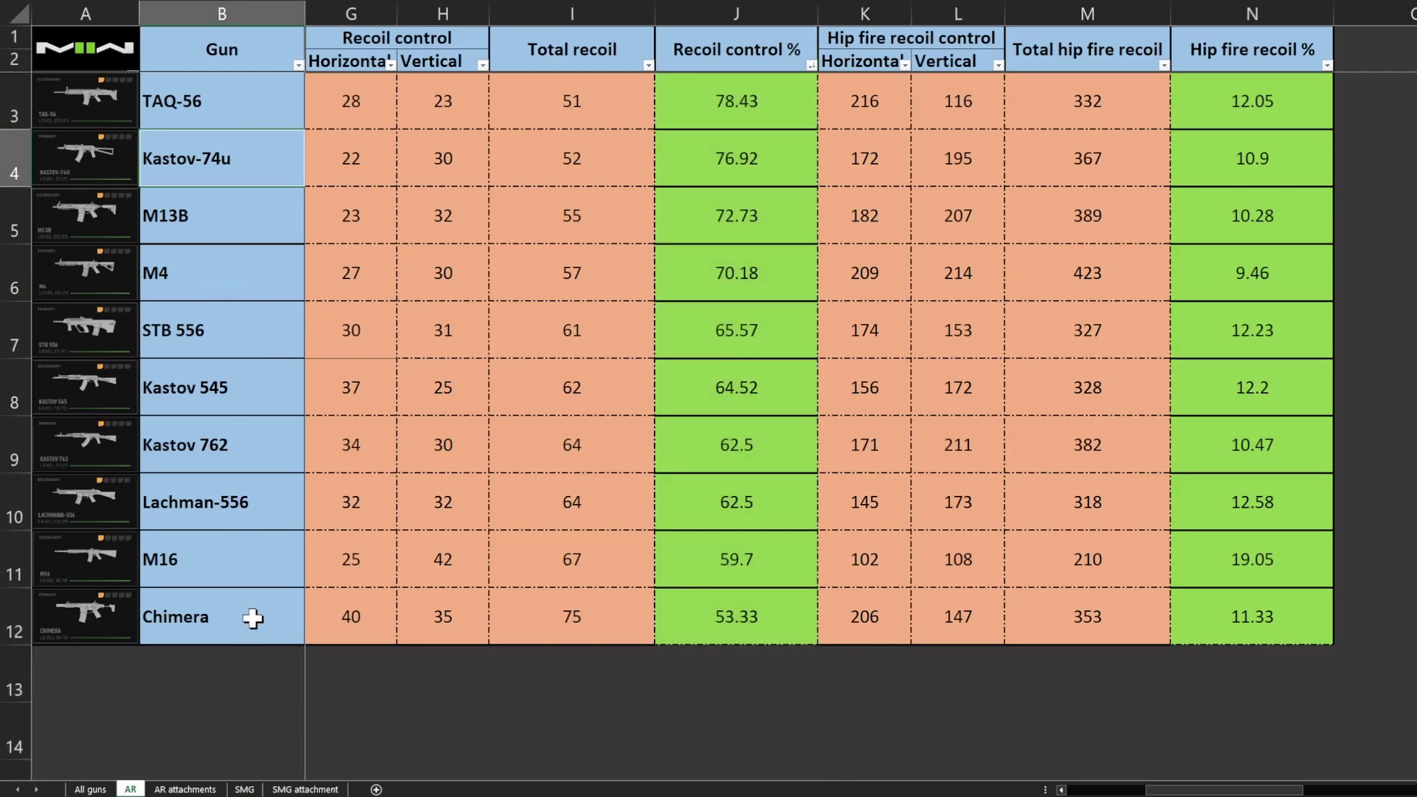
{"action": "key", "text": "ctrl+z"}
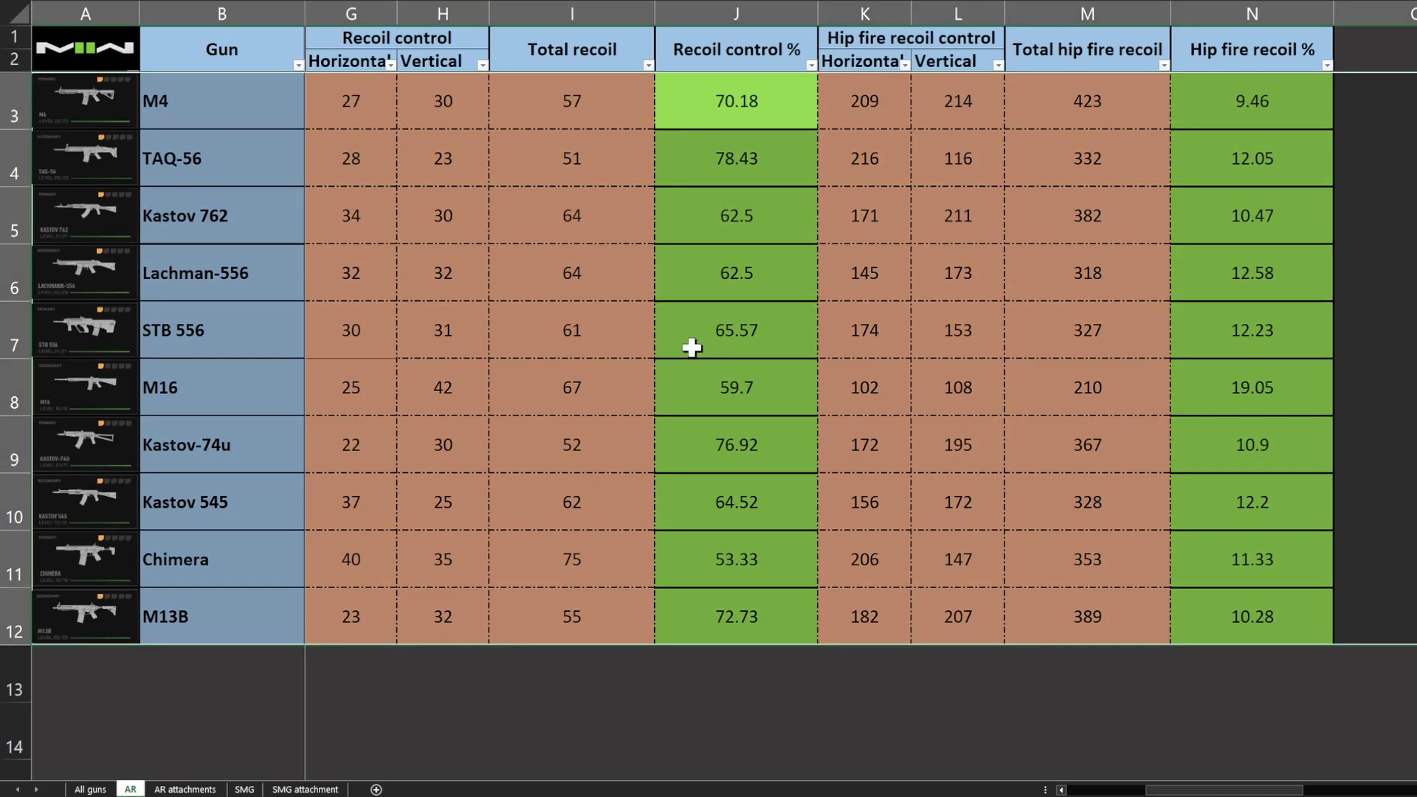
Step: Sort the guns by vertical hip fire recoil in column L in ascending order, and undo the sort
{"action": "left_click", "coordinate": [933, 341]}
{"action": "left_click_drag", "start_coordinate": [1234, 790], "coordinate": [1313, 793]}
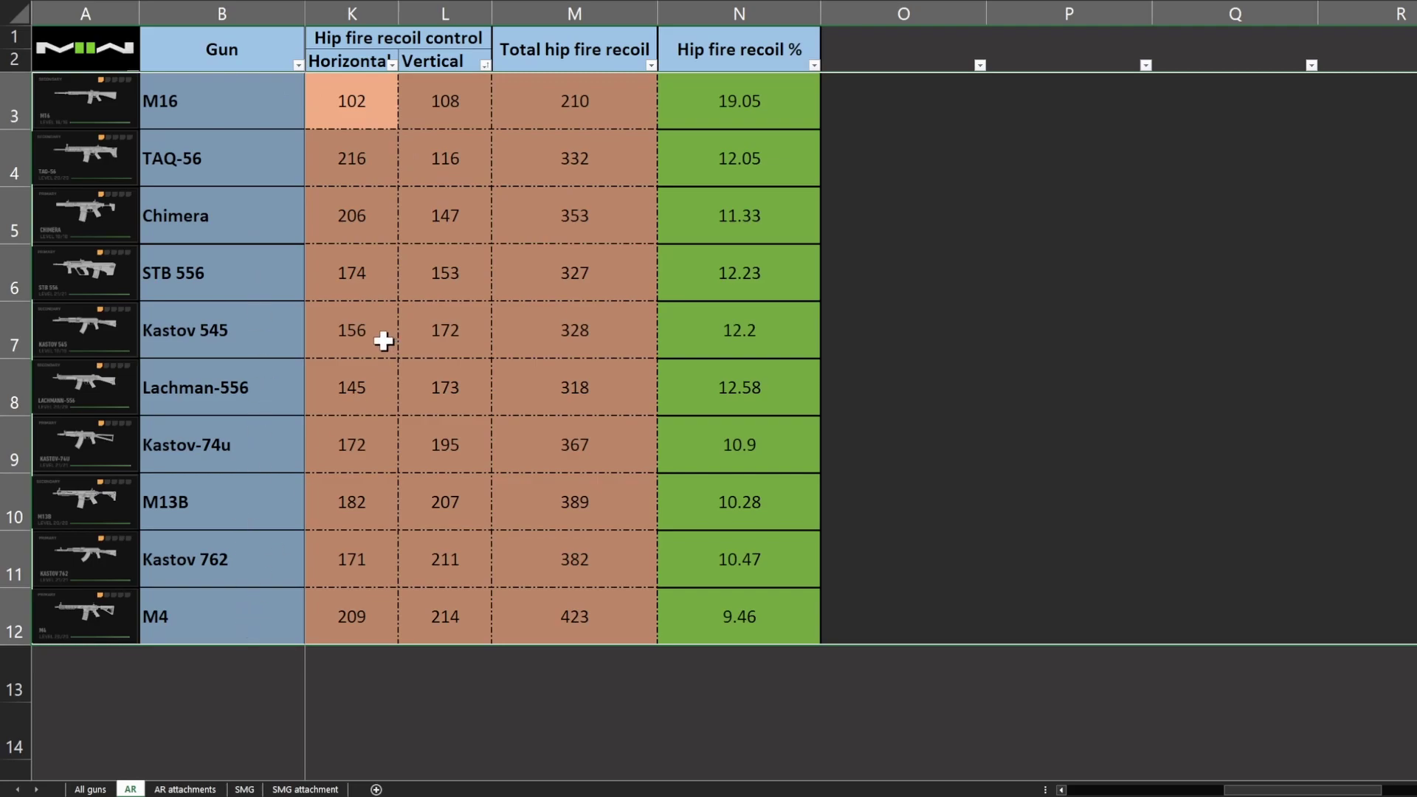
{"action": "key", "text": "ctrl+z"}
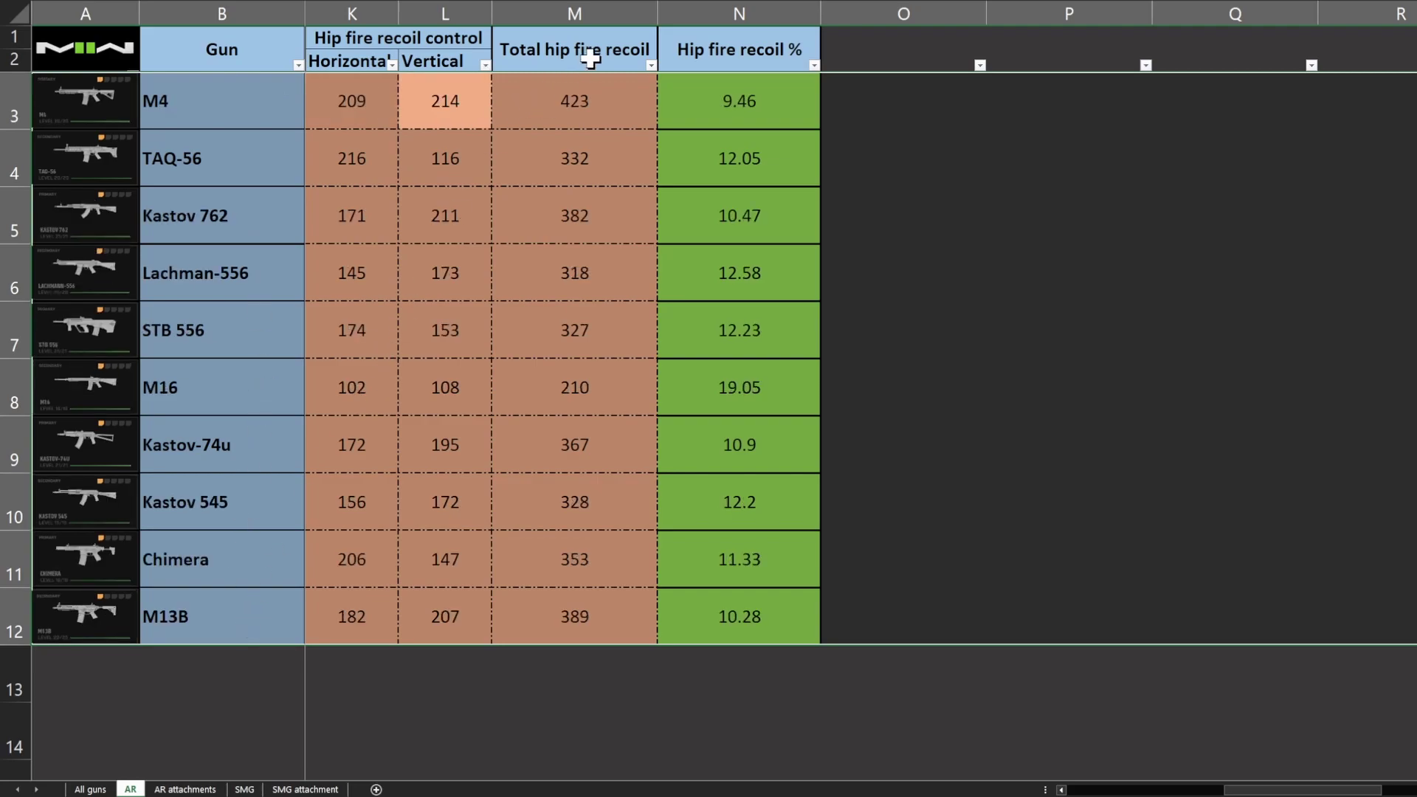
Step: Sort the guns by Hip fire recoil % in column N from largest to smallest
{"action": "left_click", "coordinate": [600, 89]}
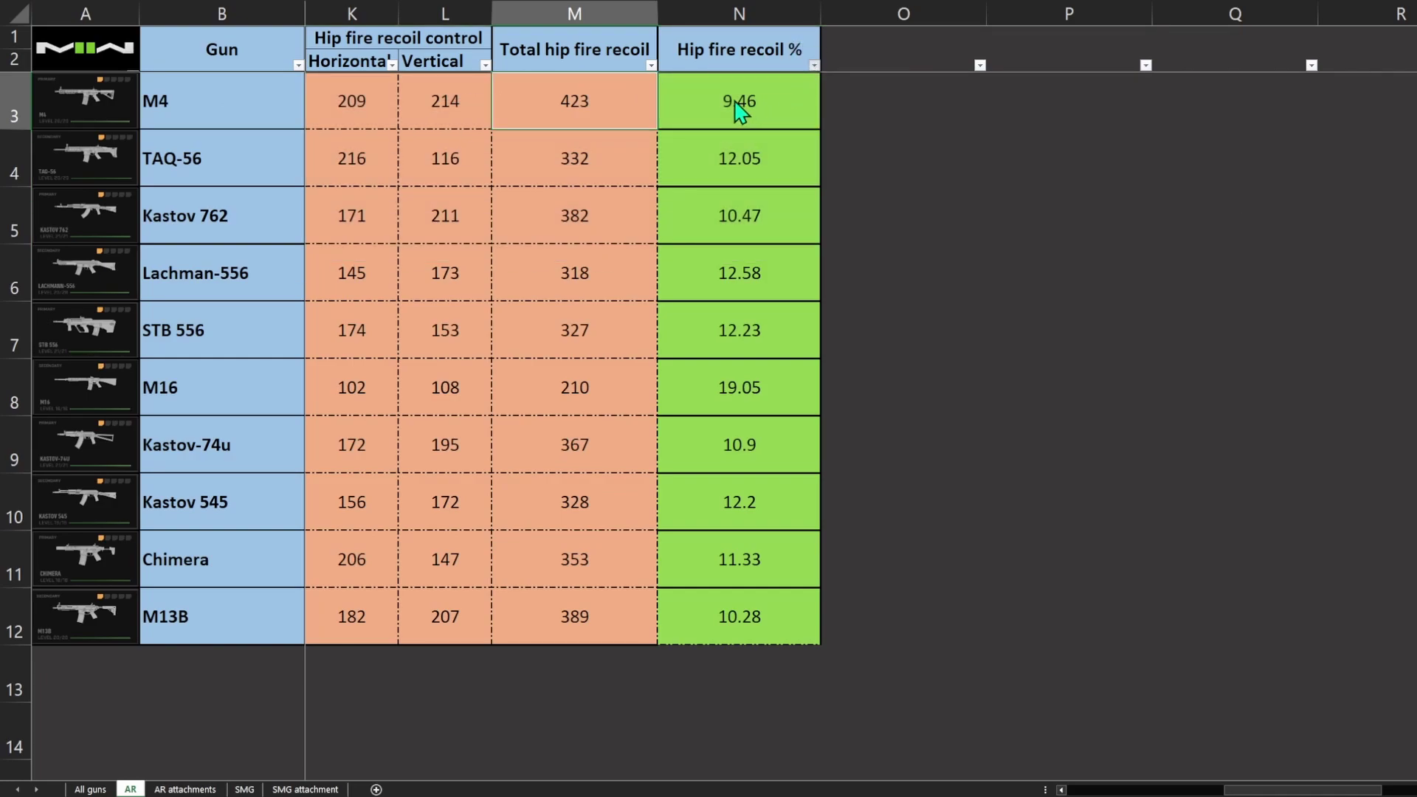
{"action": "key", "text": "alt+a+s+a"}
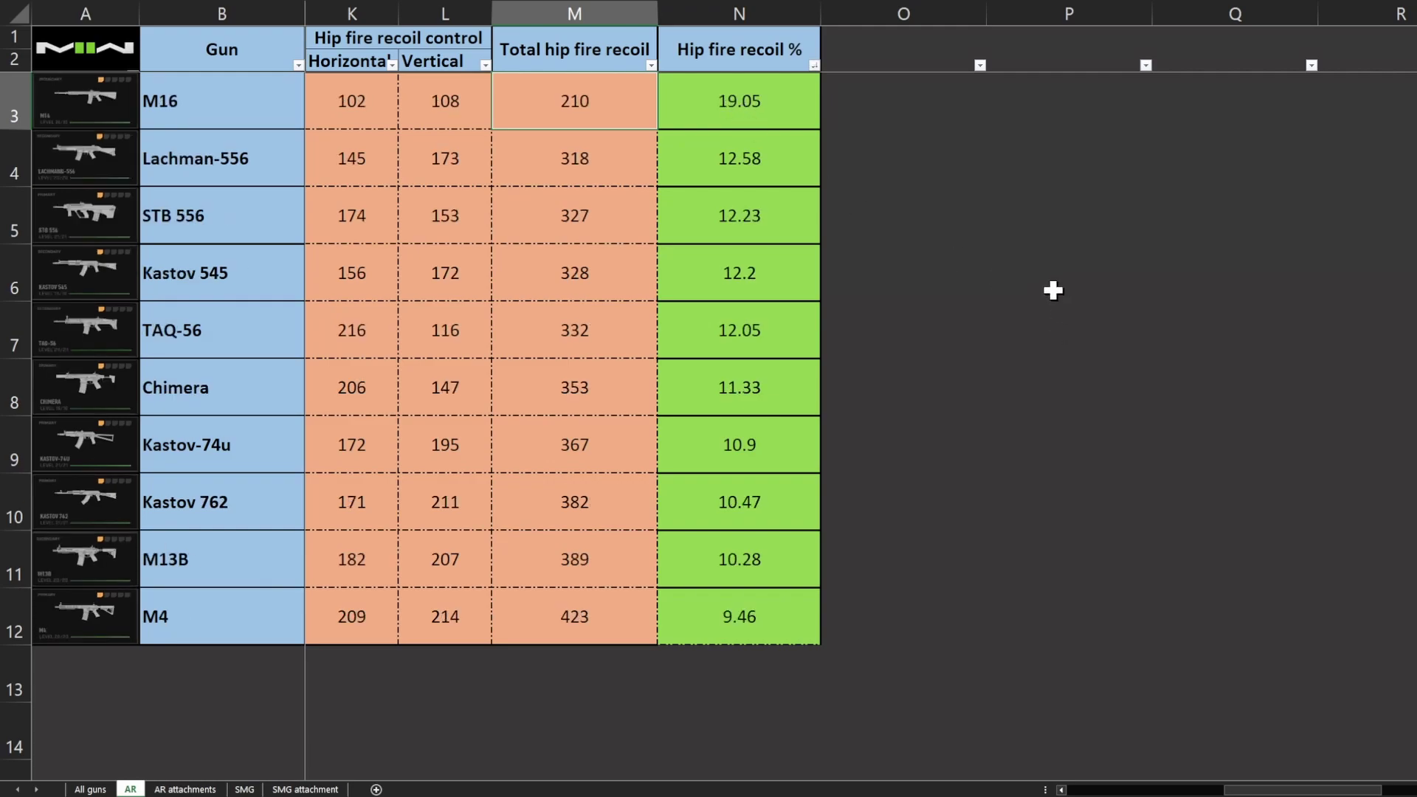